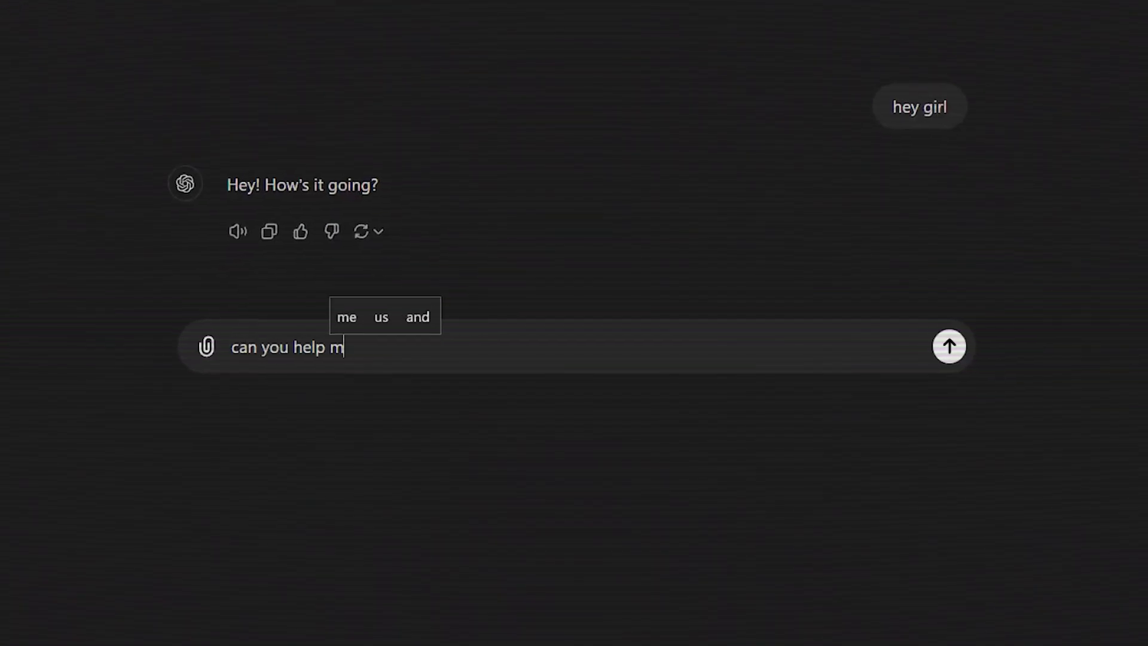
Step: Send 'can you help me write my yt short script?' and start the follow-up 'is about...'
{"action": "key", "text": "Return"}
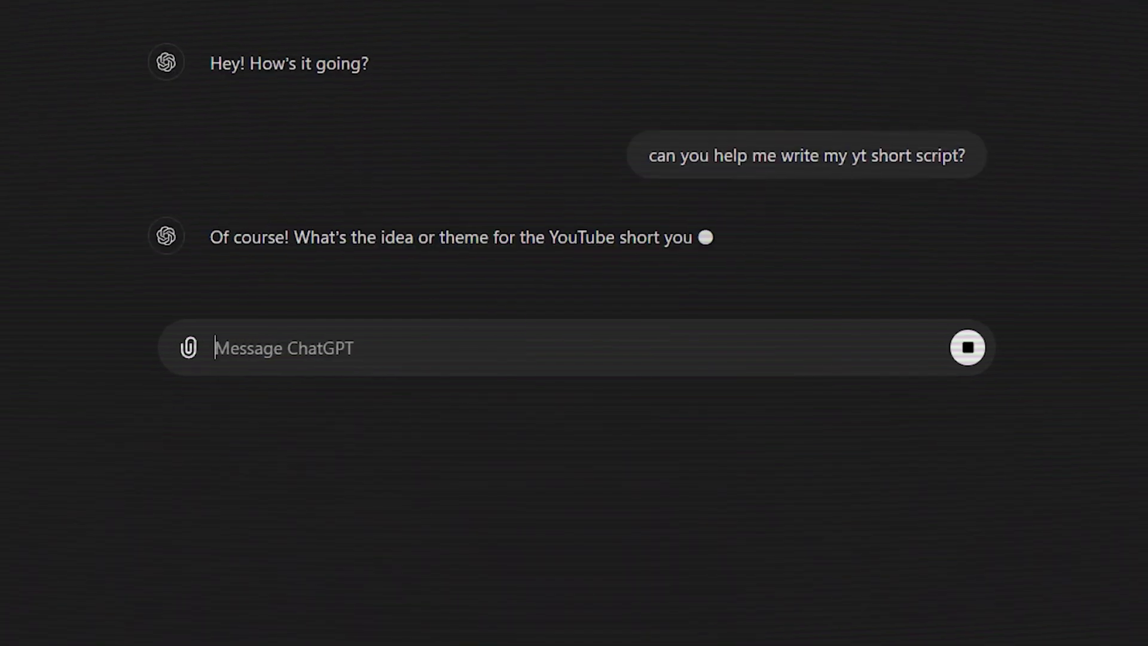
{"action": "type", "text": "is about..."}
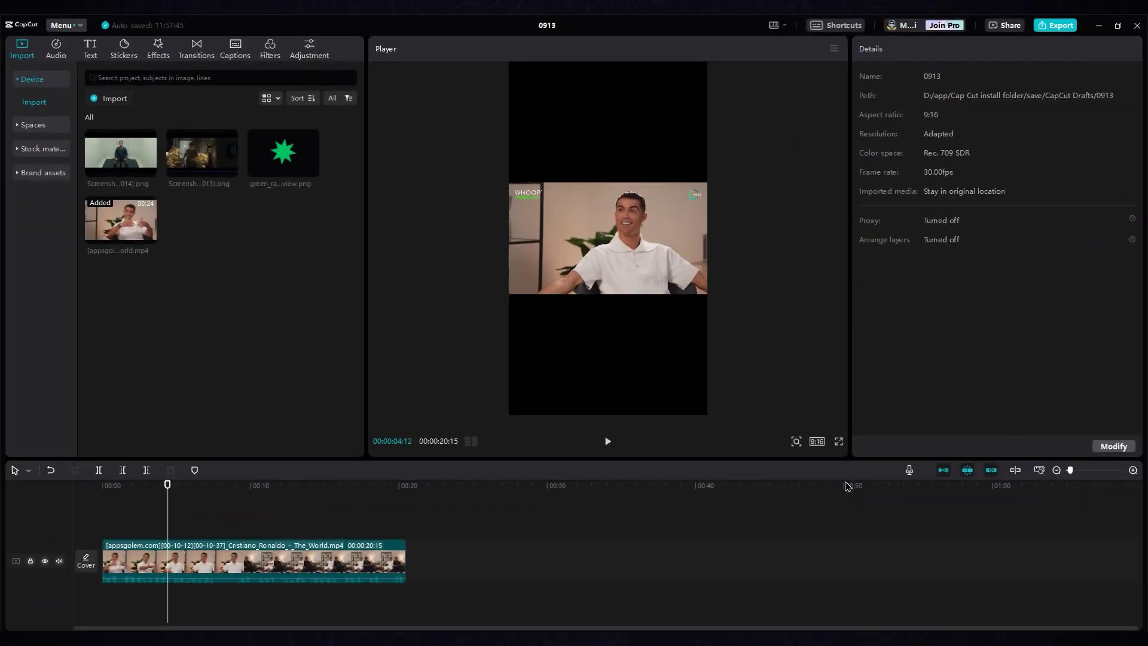
Step: Scale the Ronaldo clip up to 316% to fill the vertical frame and reframe him
{"action": "left_click", "coordinate": [273, 560]}
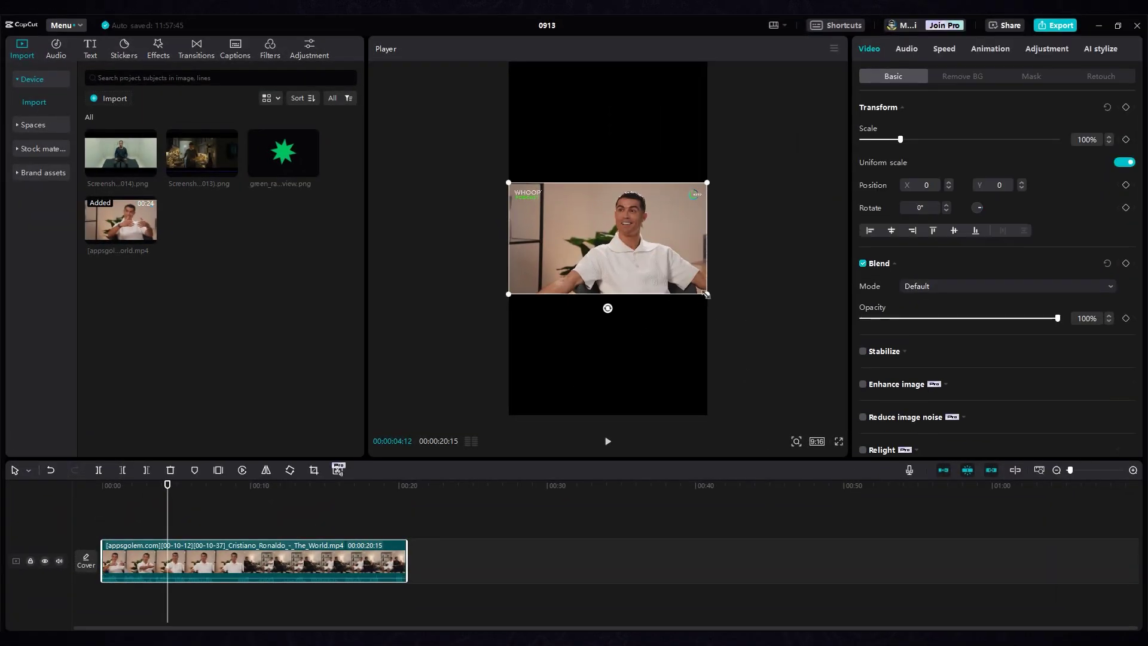
{"action": "left_click_drag", "start_coordinate": [707, 295], "coordinate": [1015, 471]}
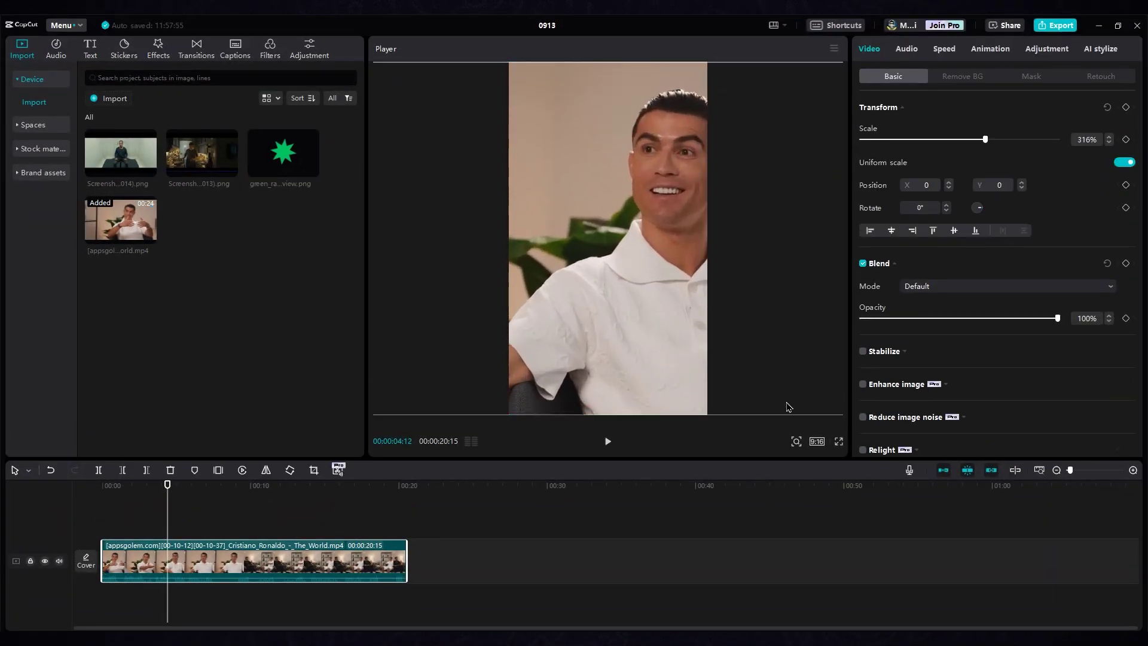
{"action": "left_click_drag", "start_coordinate": [609, 378], "coordinate": [577, 365]}
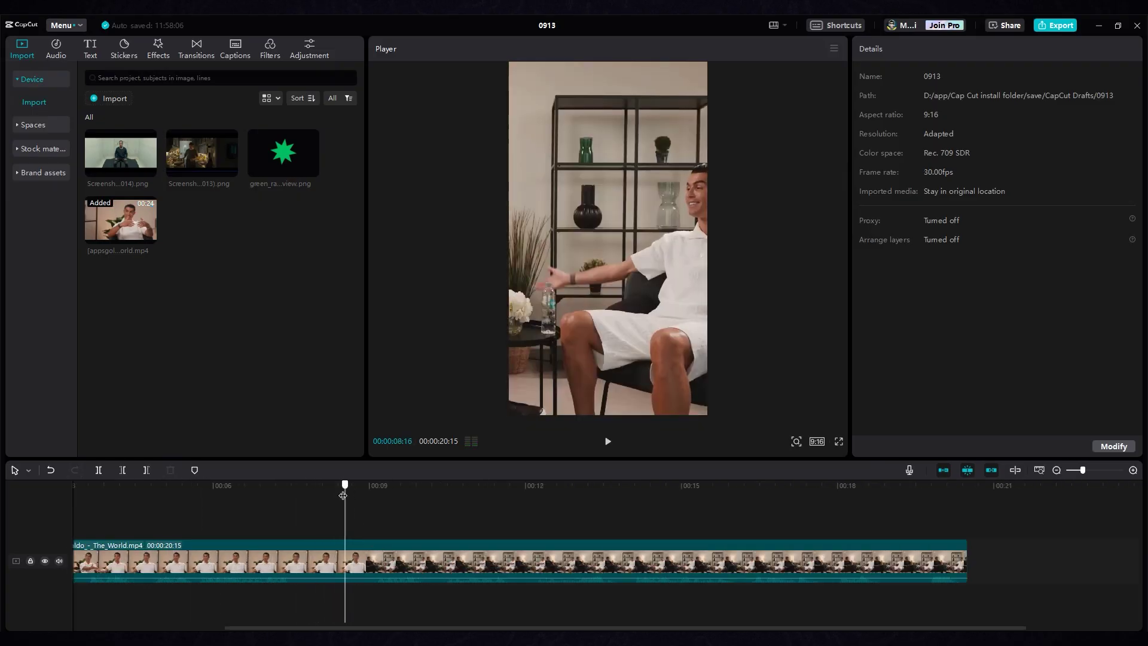
Step: Cut the clip into four parts around 00:07:20 and trim the ends to 16:29 total
{"action": "left_click_drag", "start_coordinate": [343, 495], "coordinate": [300, 506]}
{"action": "left_click", "coordinate": [308, 565]}
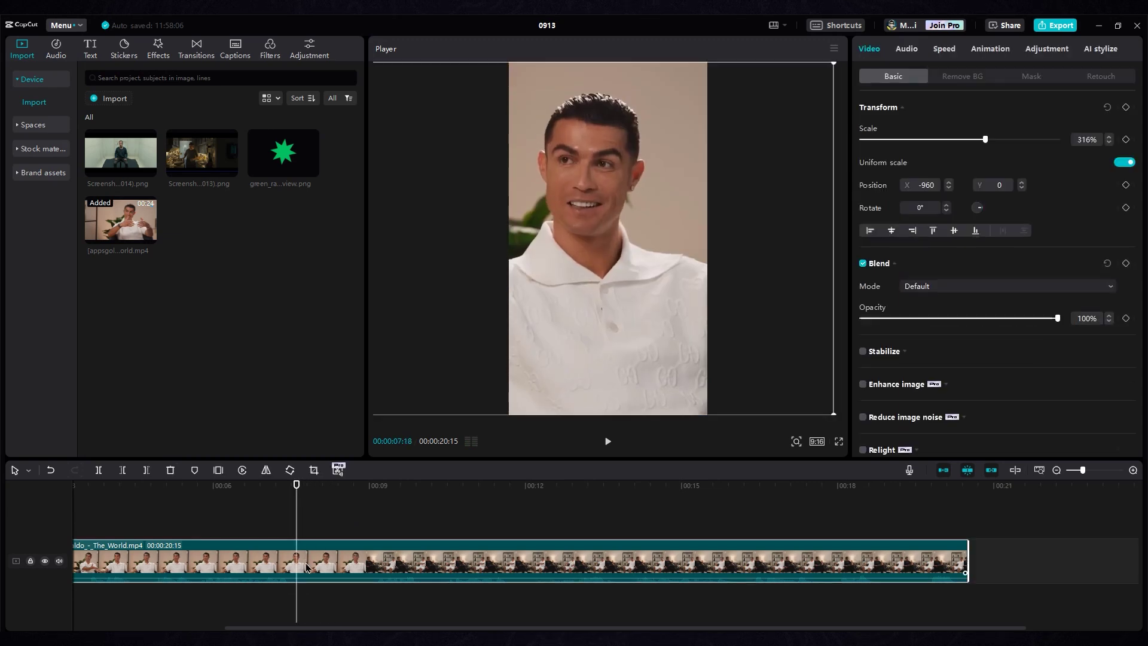
{"action": "key", "text": "ctrl+z"}
{"action": "left_click", "coordinate": [625, 366]}
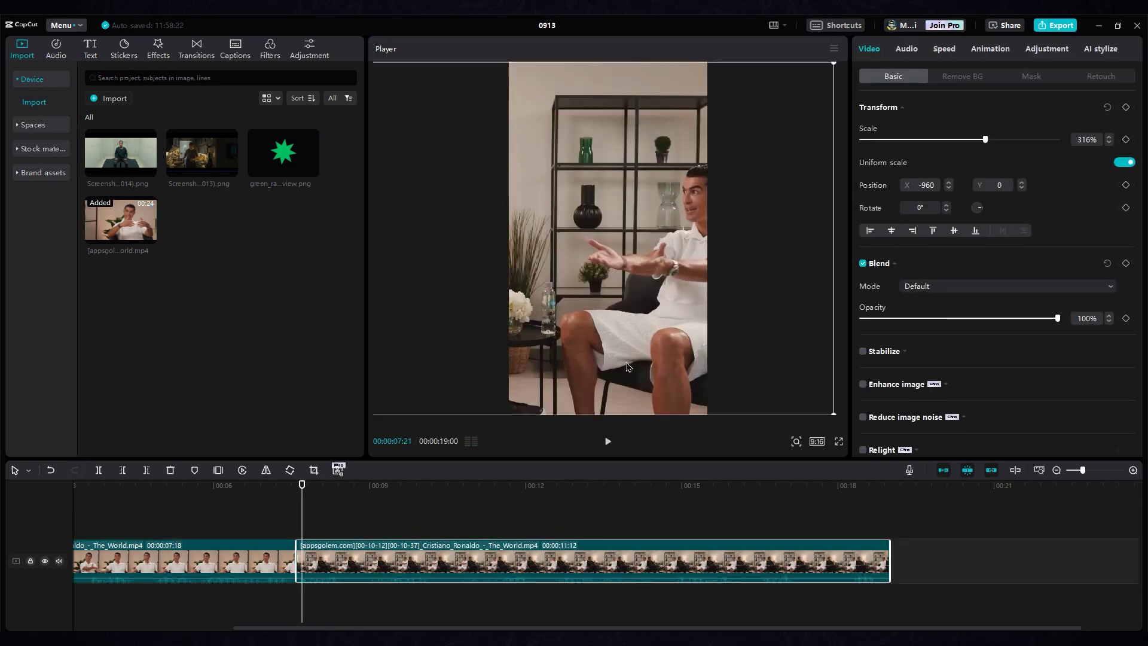
{"action": "key", "text": "ctrl+shift+z"}
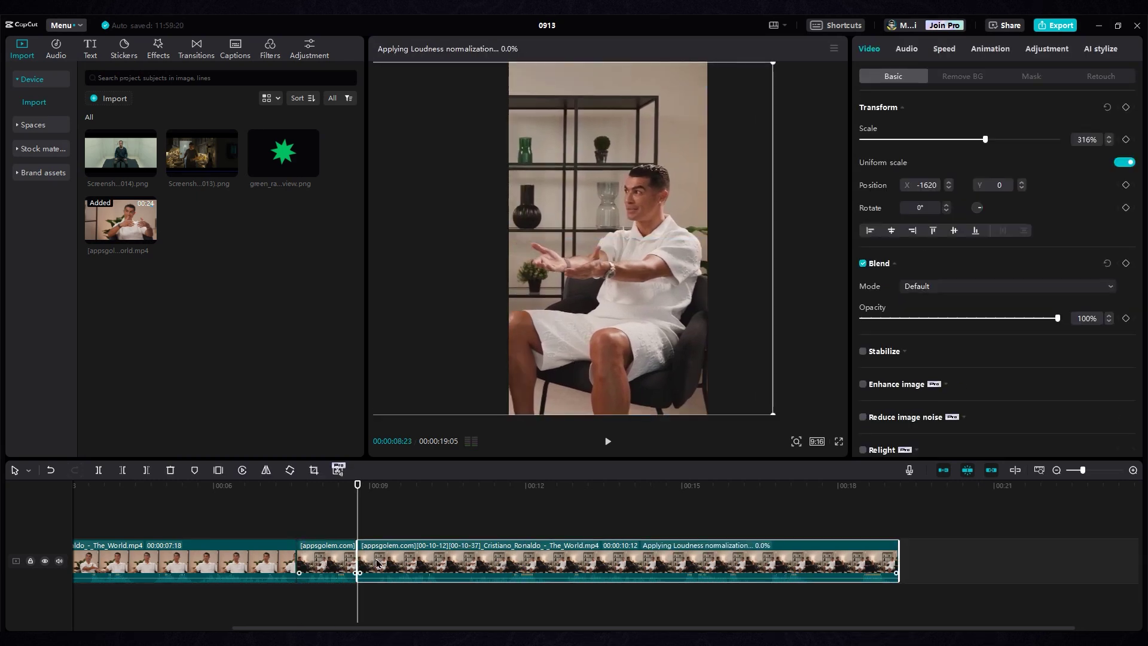
{"action": "left_click", "coordinate": [313, 495]}
{"action": "key", "text": "space"}
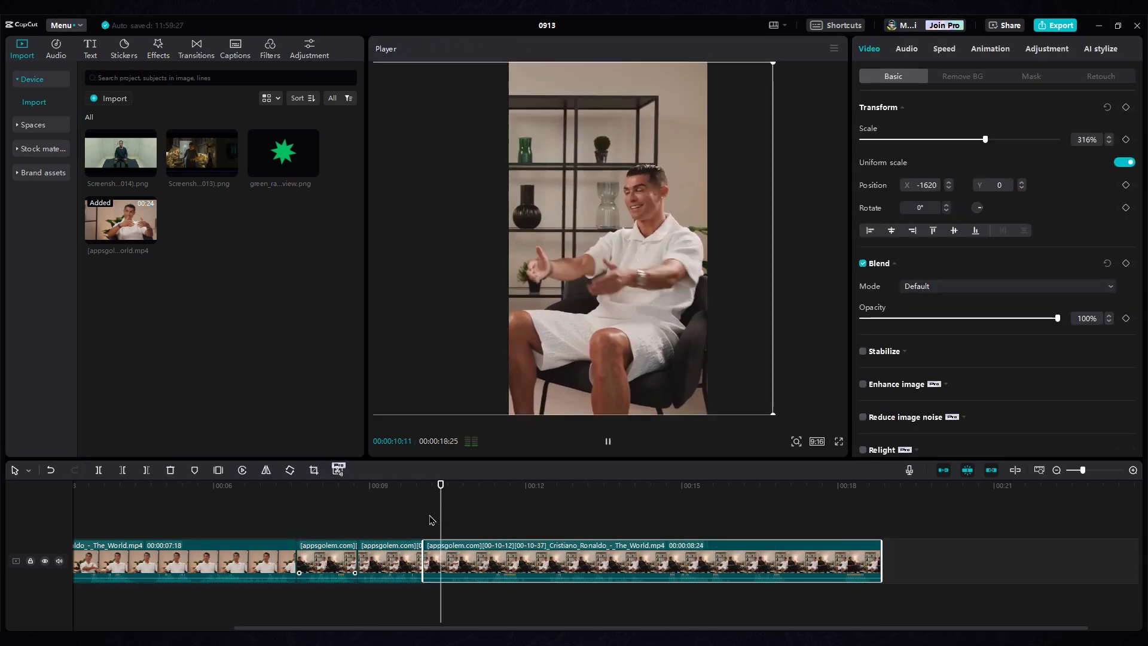
{"action": "left_click", "coordinate": [408, 606]}
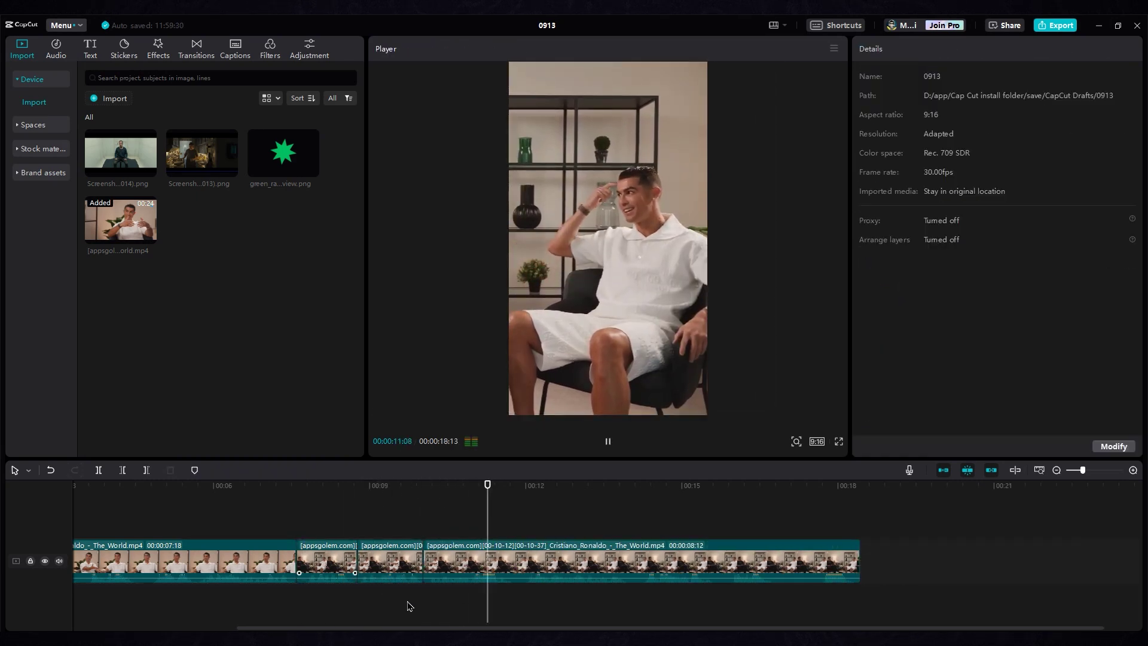
{"action": "left_click", "coordinate": [852, 561]}
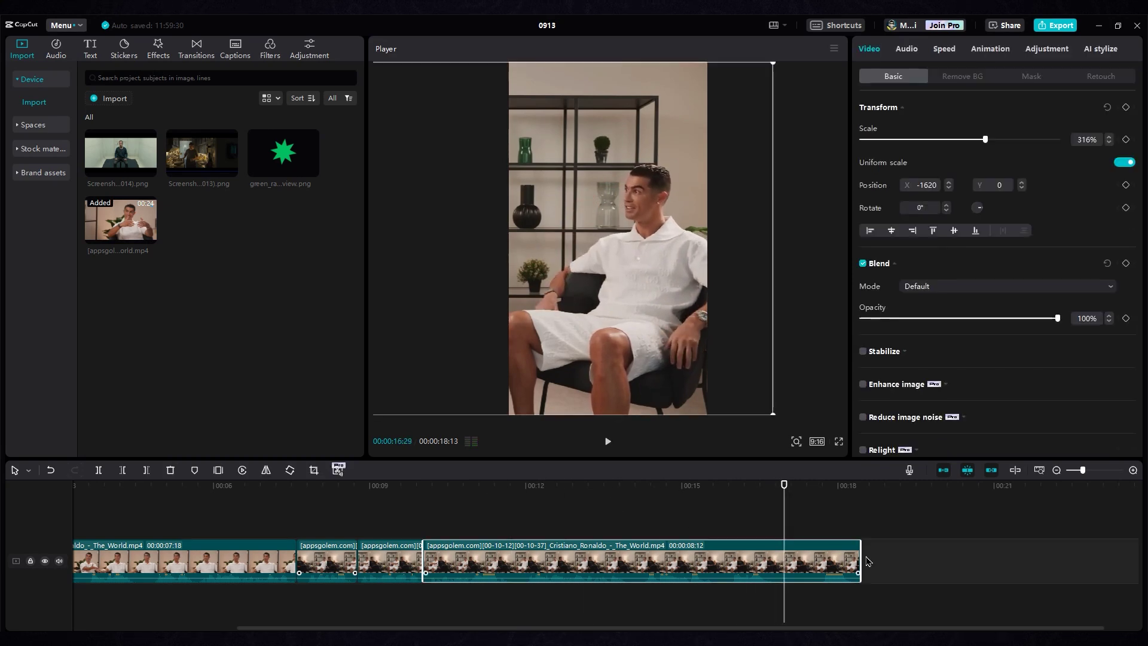
{"action": "left_click_drag", "start_coordinate": [779, 554], "coordinate": [787, 553]}
Step: Generate English auto captions for all clips and restyle them in Europa Grotesk SH
{"action": "left_click_drag", "start_coordinate": [573, 616], "coordinate": [265, 583]}
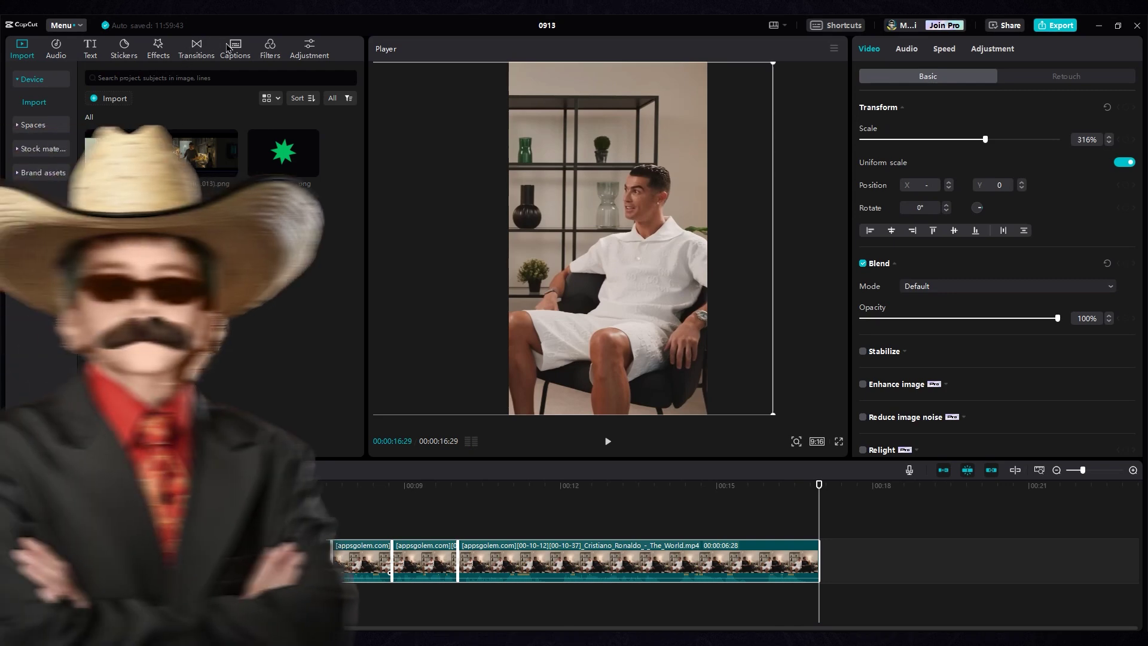
{"action": "left_click", "coordinate": [235, 48]}
{"action": "left_click", "coordinate": [330, 446]}
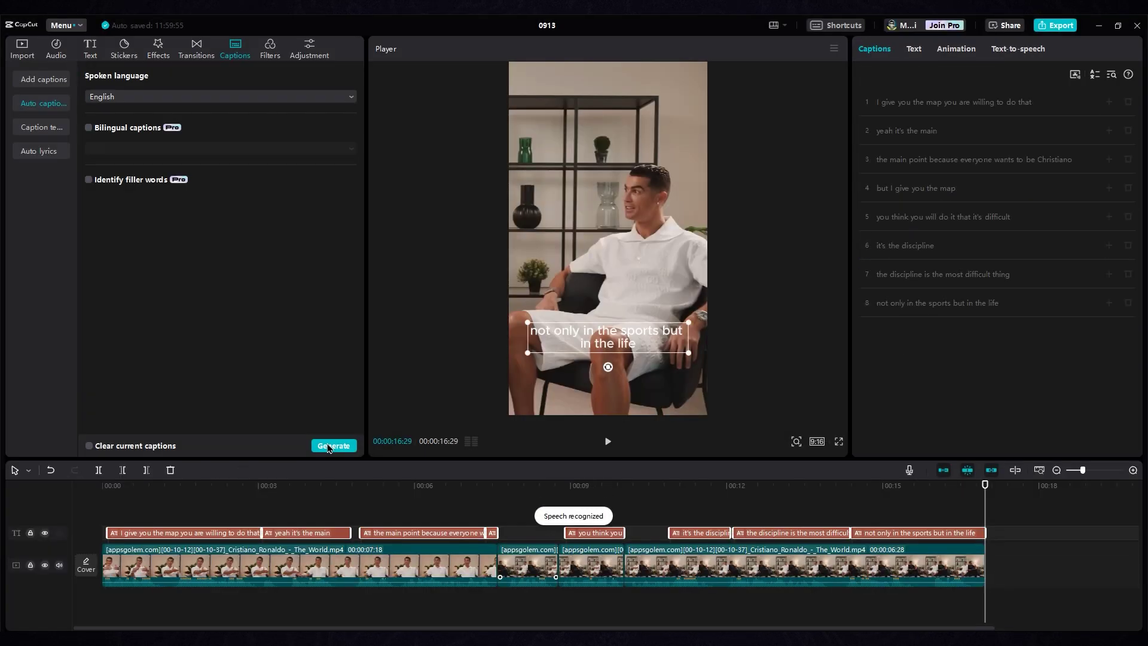
{"action": "left_click", "coordinate": [194, 534]}
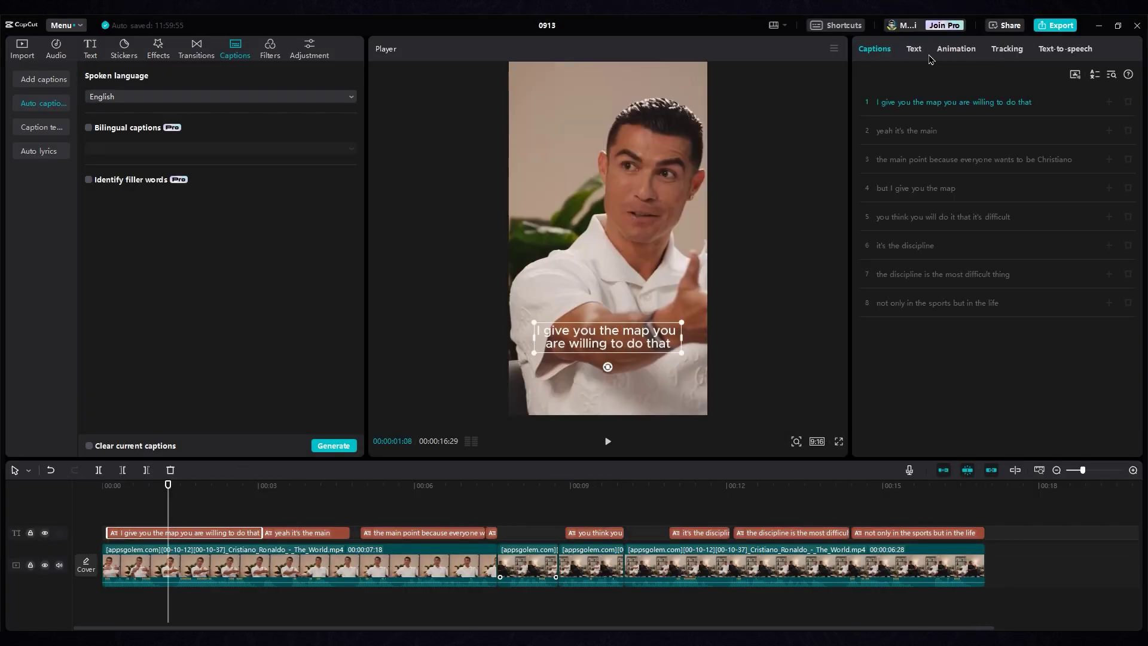
{"action": "left_click", "coordinate": [925, 53]}
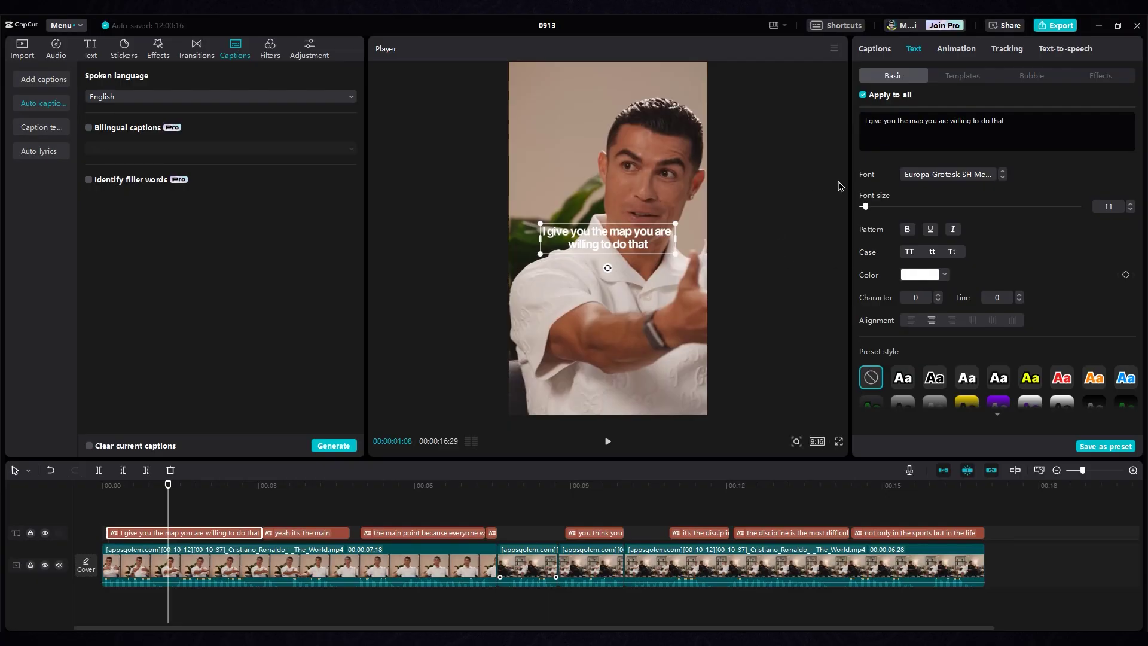
Step: Split the first captions into phrases like 'I give you' and 'the map', deleting 'yeah'
{"action": "left_click", "coordinate": [874, 48]}
{"action": "left_click", "coordinate": [912, 102]}
{"action": "key", "text": "Return"}
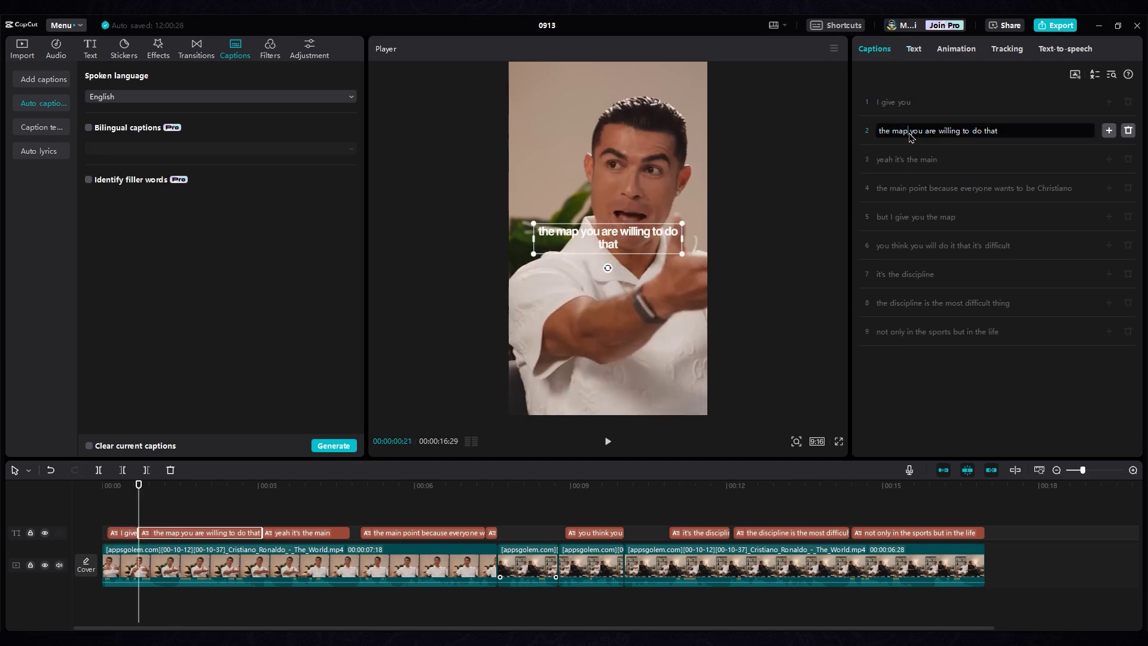
{"action": "left_click", "coordinate": [909, 130]}
{"action": "key", "text": "Return"}
{"action": "left_click", "coordinate": [930, 159]}
{"action": "key", "text": "Return"}
{"action": "left_click", "coordinate": [896, 216]}
{"action": "key", "text": "BackSpace"}
{"action": "key", "text": "BackSpace"}
{"action": "key", "text": "BackSpace"}
{"action": "key", "text": "BackSpace"}
{"action": "key", "text": "BackSpace"}
{"action": "left_click", "coordinate": [929, 245]}
Step: Fix 'Christiano' and split later lines into phrases like 'the discipline' and 'difficult thing'
{"action": "key", "text": "Return"}
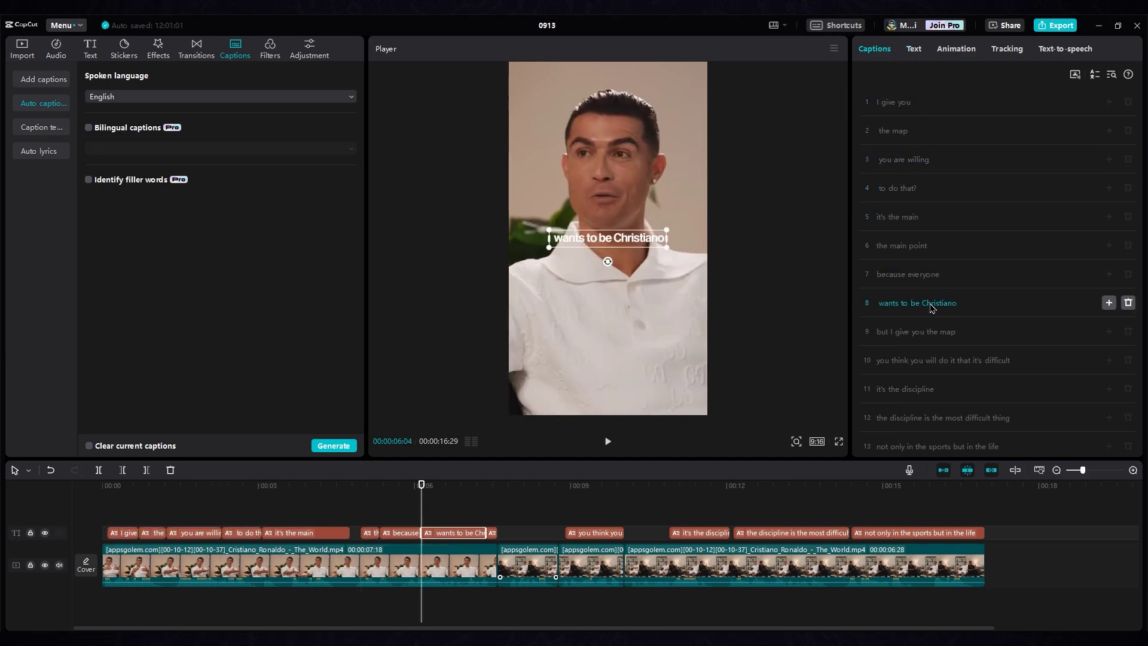
{"action": "left_click", "coordinate": [931, 302]}
{"action": "key", "text": "BackSpace"}
{"action": "left_click", "coordinate": [891, 333]}
{"action": "key", "text": "Return"}
{"action": "left_click", "coordinate": [910, 360]}
{"action": "key", "text": "Return"}
{"action": "left_click", "coordinate": [921, 412]}
{"action": "key", "text": "Return"}
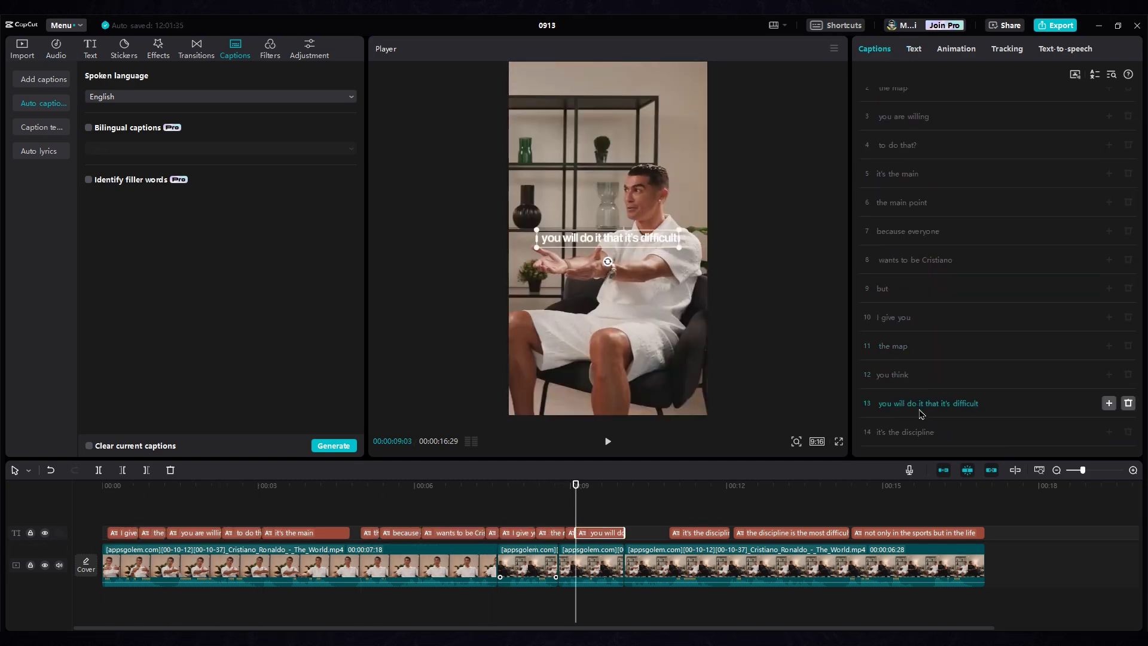
{"action": "left_click", "coordinate": [924, 414]}
{"action": "key", "text": "Return"}
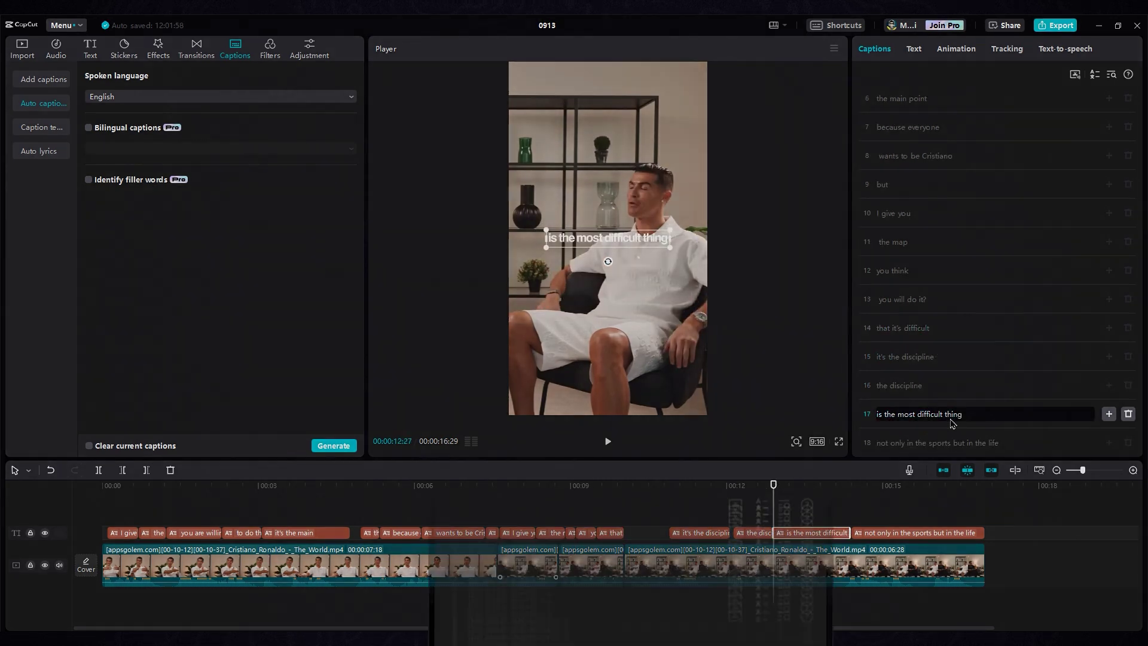
{"action": "left_click", "coordinate": [920, 412]}
{"action": "key", "text": "Return"}
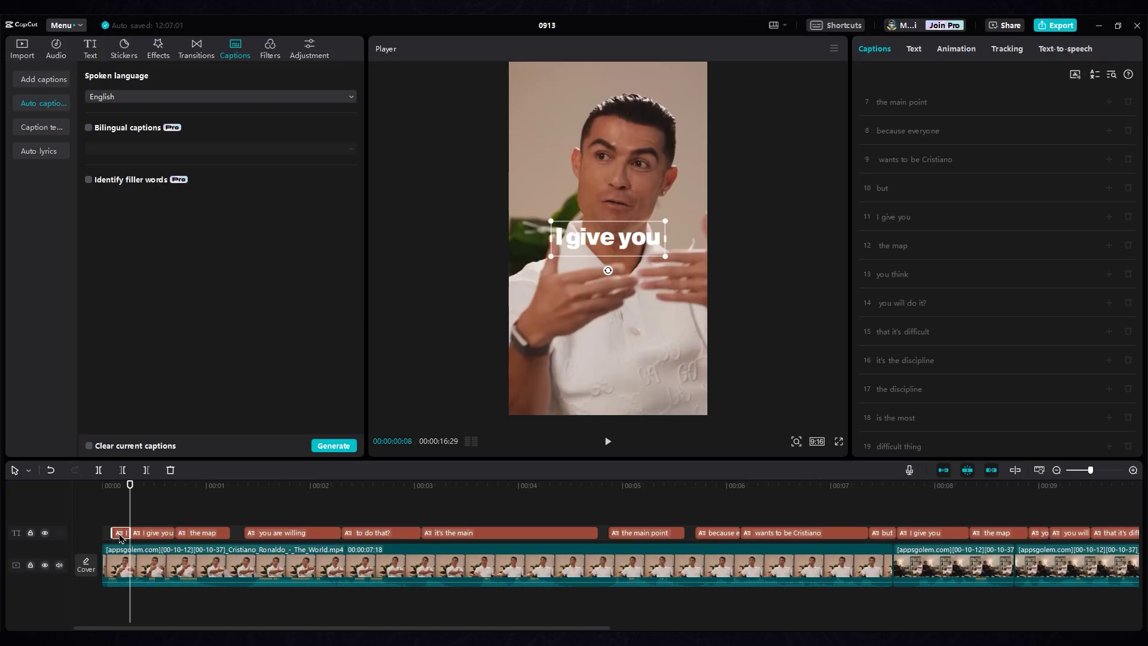
Step: Move the 'I' caption onto its own upper track and lengthen it
{"action": "left_click_drag", "start_coordinate": [124, 523], "coordinate": [131, 531]}
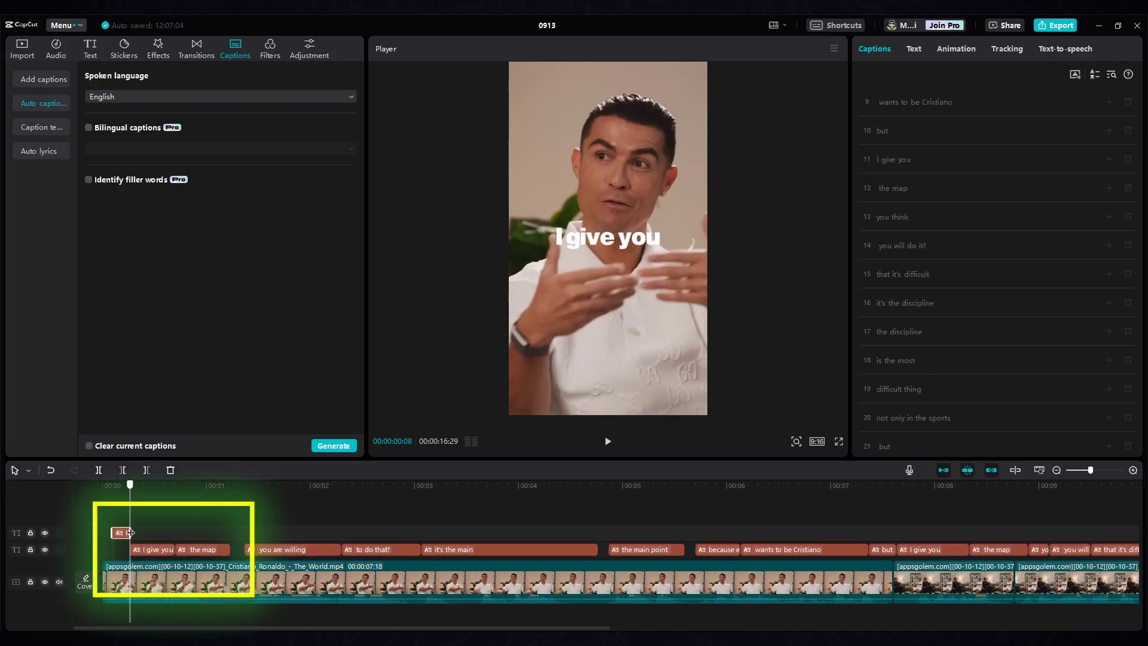
{"action": "left_click", "coordinate": [120, 534]}
{"action": "left_click_drag", "start_coordinate": [130, 528], "coordinate": [176, 529]}
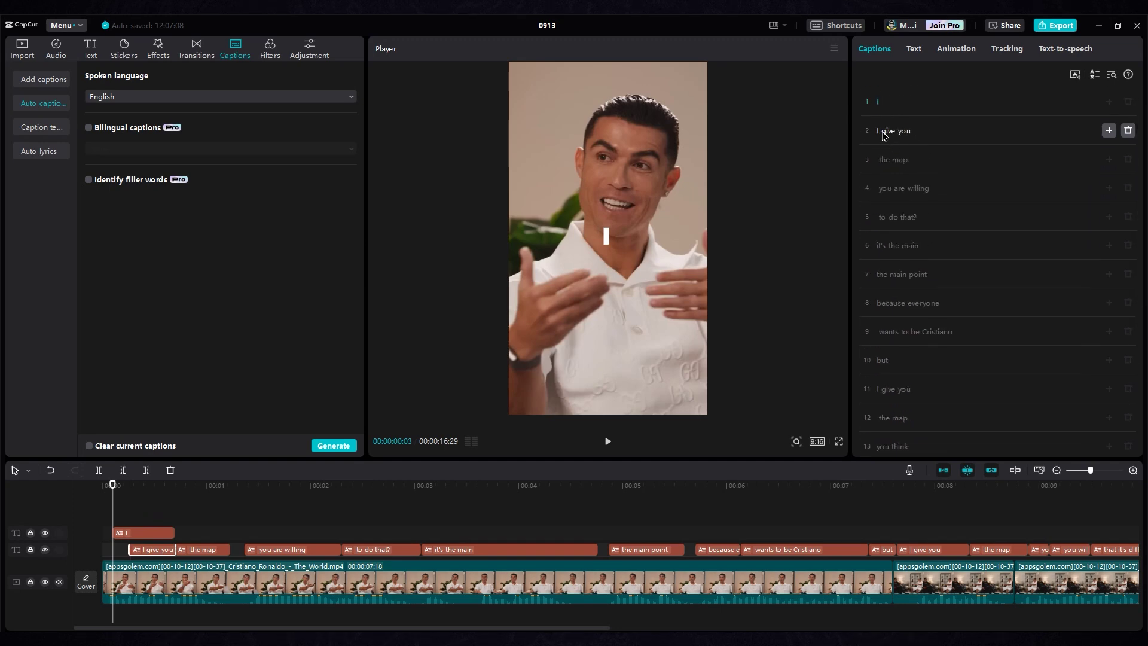
Step: Edit the caption text and position 'the map' beneath 'give you' in the frame
{"action": "left_click", "coordinate": [885, 134]}
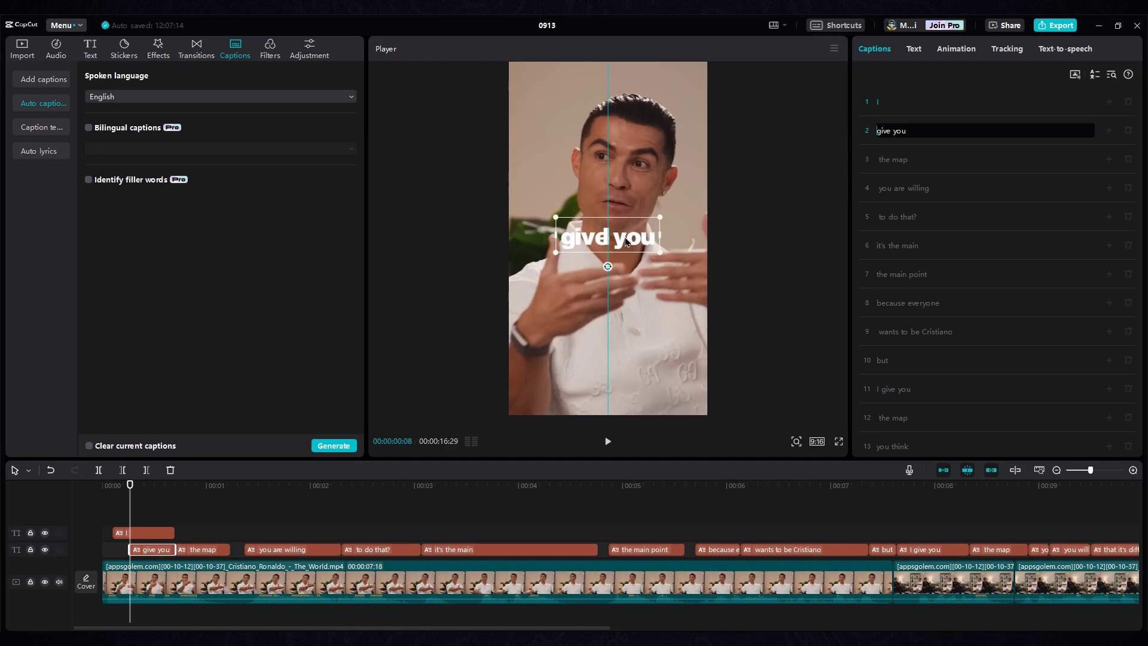
{"action": "key", "text": "Up"}
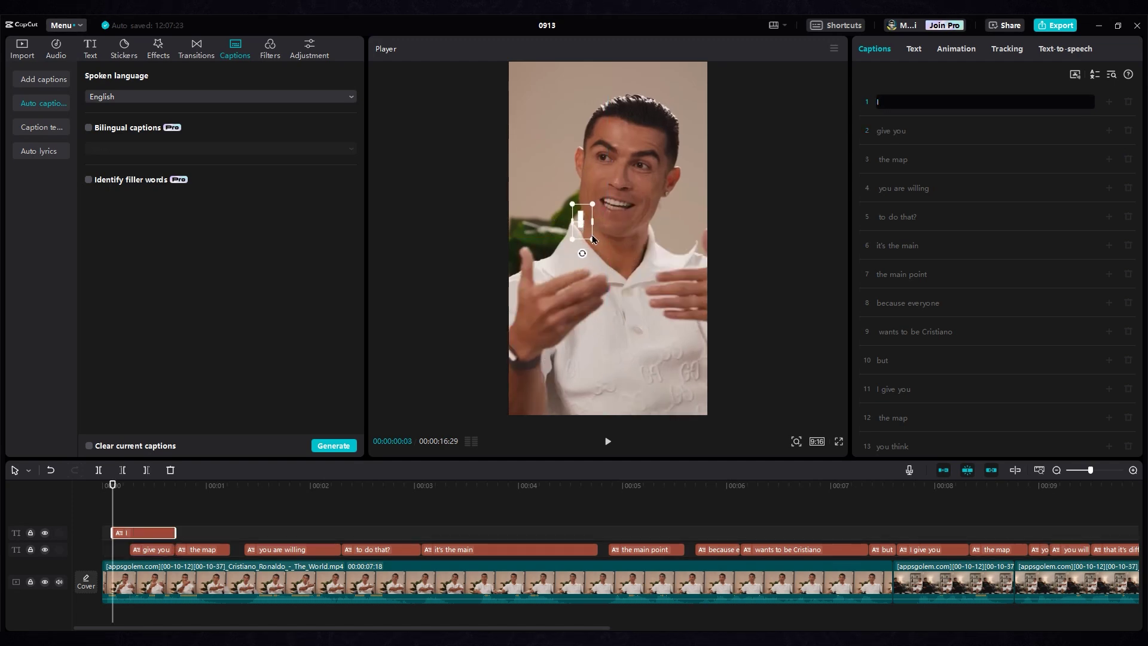
{"action": "left_click", "coordinate": [116, 509]}
{"action": "key", "text": "space"}
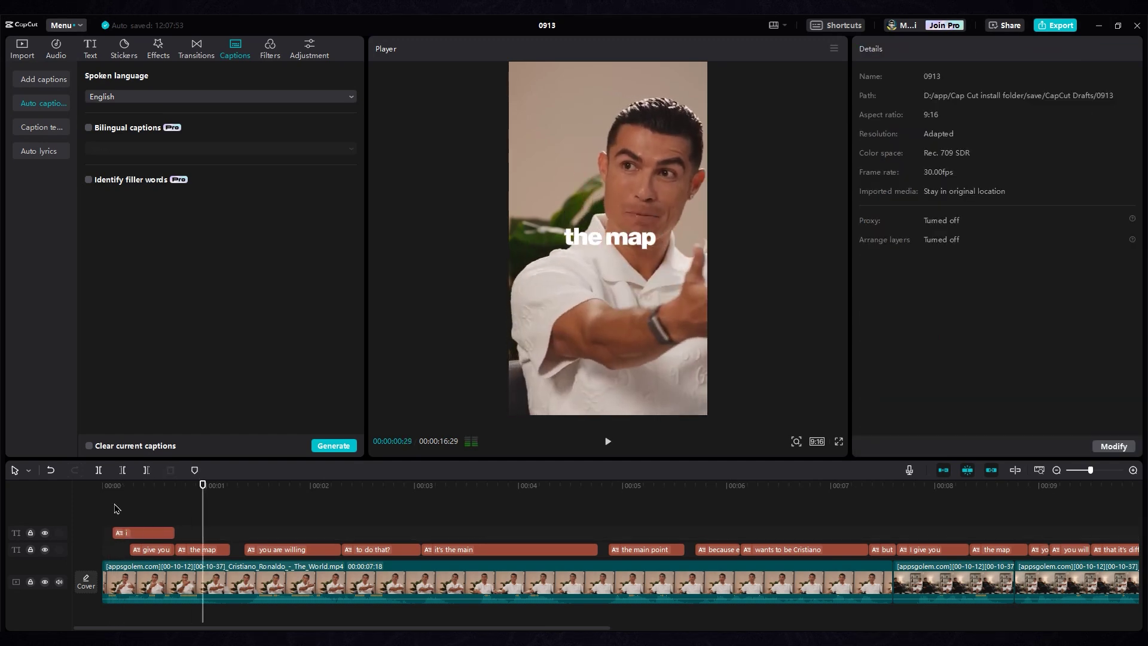
{"action": "left_click", "coordinate": [146, 534]}
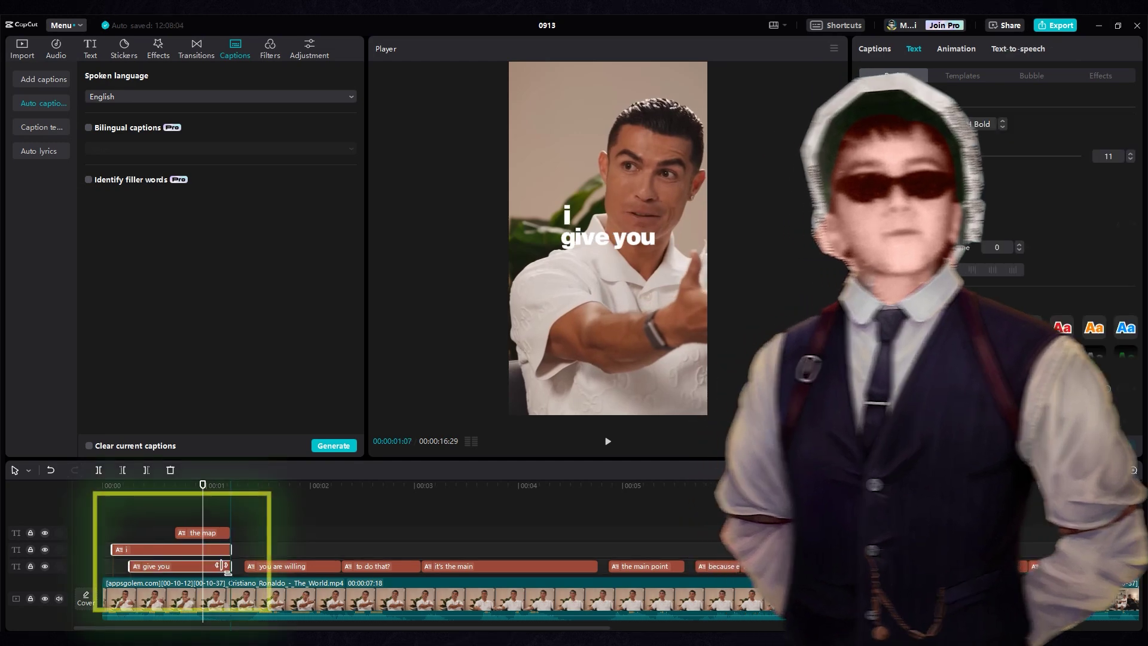
{"action": "left_click", "coordinate": [207, 538]}
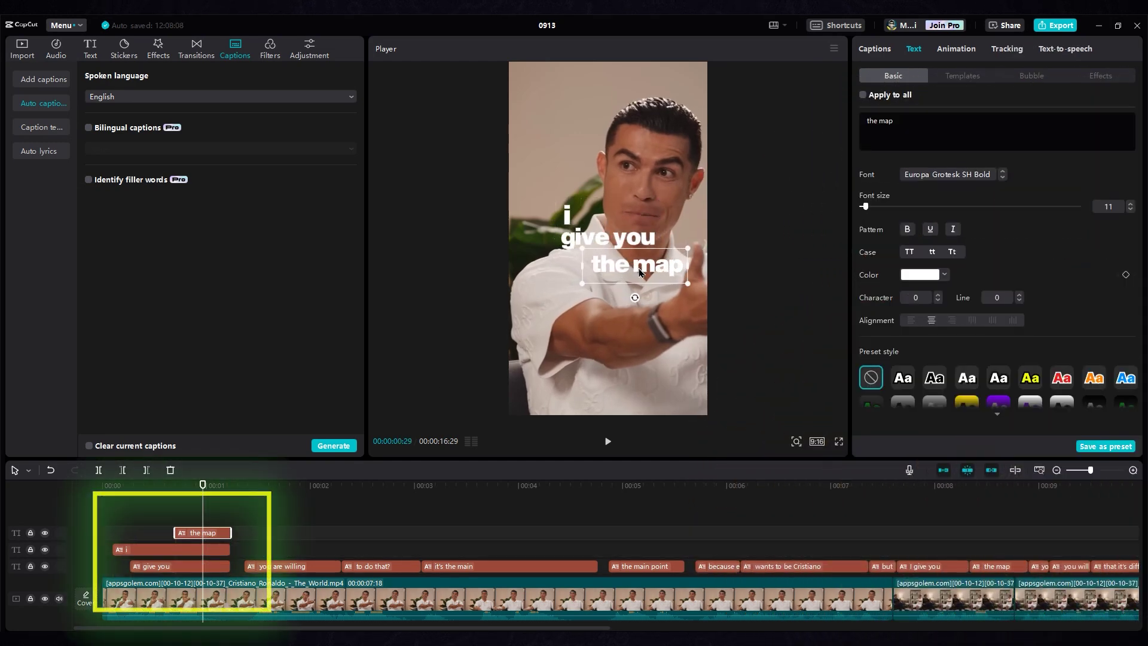
{"action": "left_click_drag", "start_coordinate": [640, 273], "coordinate": [638, 273]}
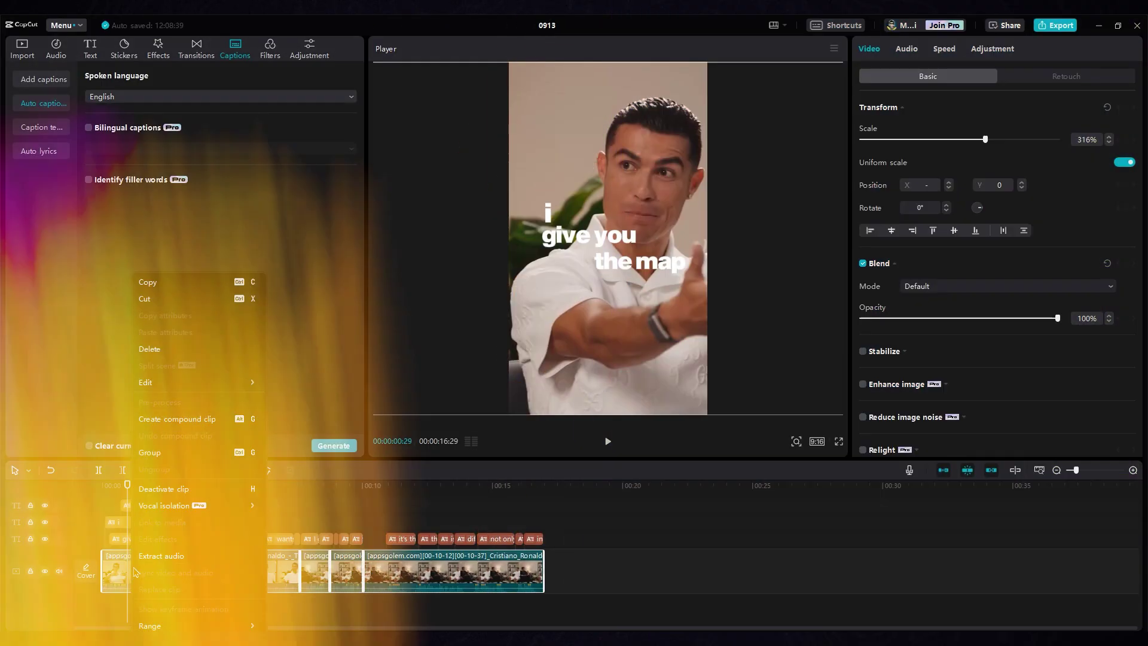
Step: Make a 50%-opacity compound clip and move 'to do that?' onto the track above
{"action": "left_click", "coordinate": [168, 420]}
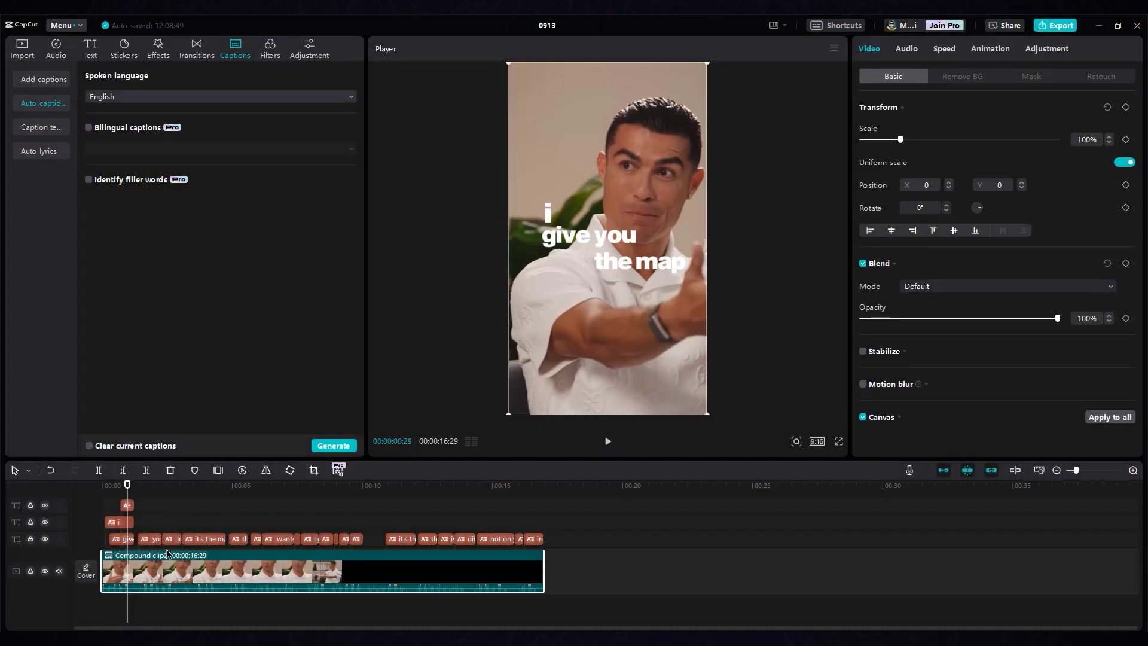
{"action": "left_click", "coordinate": [958, 317]}
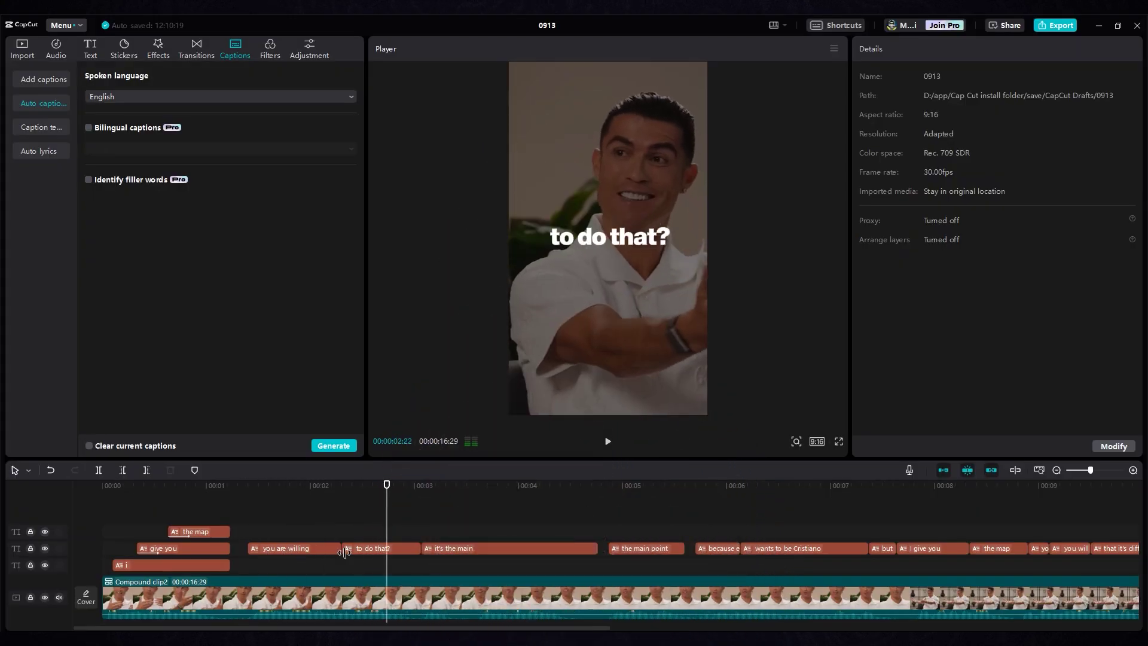
{"action": "left_click", "coordinate": [346, 551]}
{"action": "left_click_drag", "start_coordinate": [345, 551], "coordinate": [422, 549]}
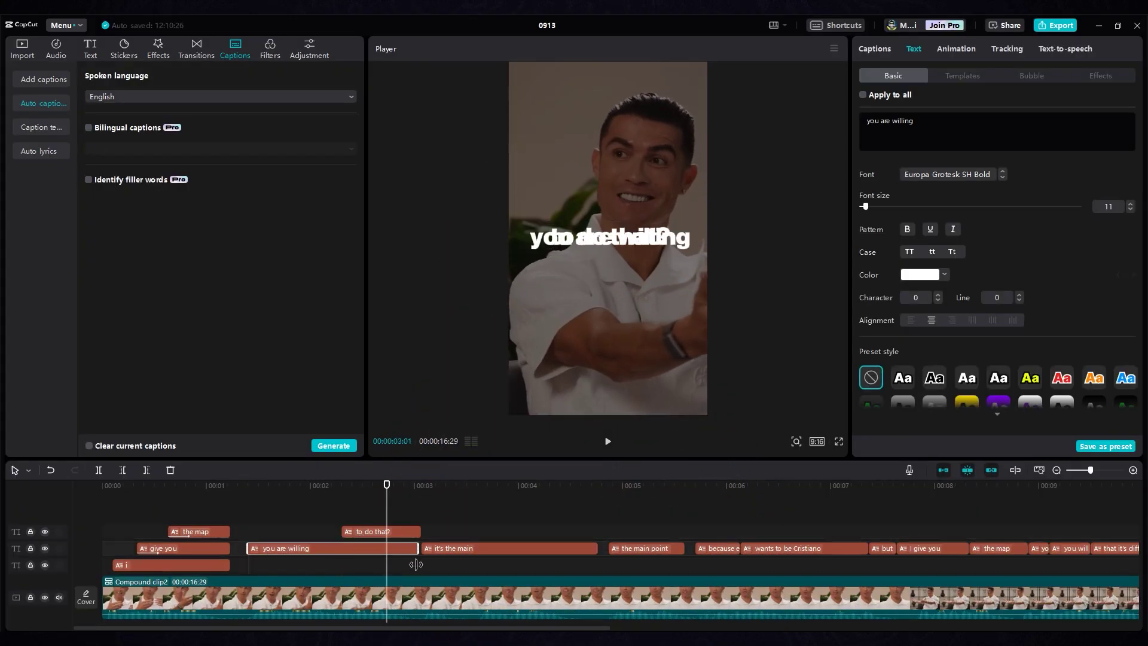
Step: Stack 'you are willing' directly above 'to do that?' in the frame and preview it
{"action": "left_click_drag", "start_coordinate": [635, 240], "coordinate": [642, 273]}
{"action": "left_click_drag", "start_coordinate": [634, 215], "coordinate": [634, 243]}
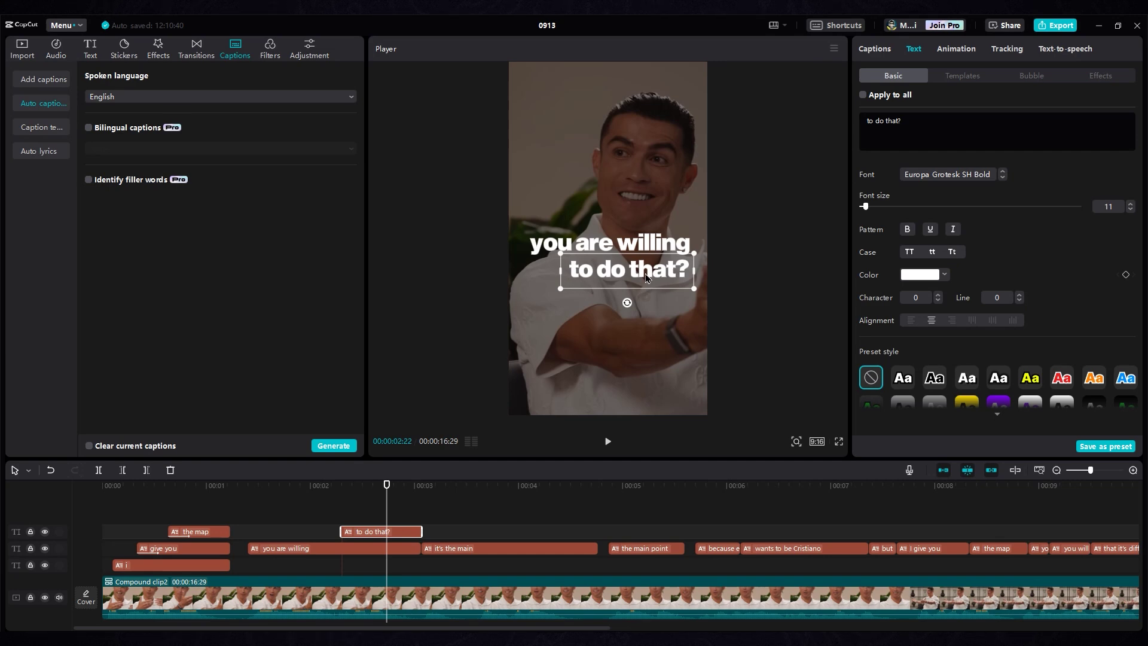
{"action": "left_click", "coordinate": [272, 526]}
{"action": "left_click", "coordinate": [242, 508]}
{"action": "key", "text": "space"}
{"action": "key", "text": "space"}
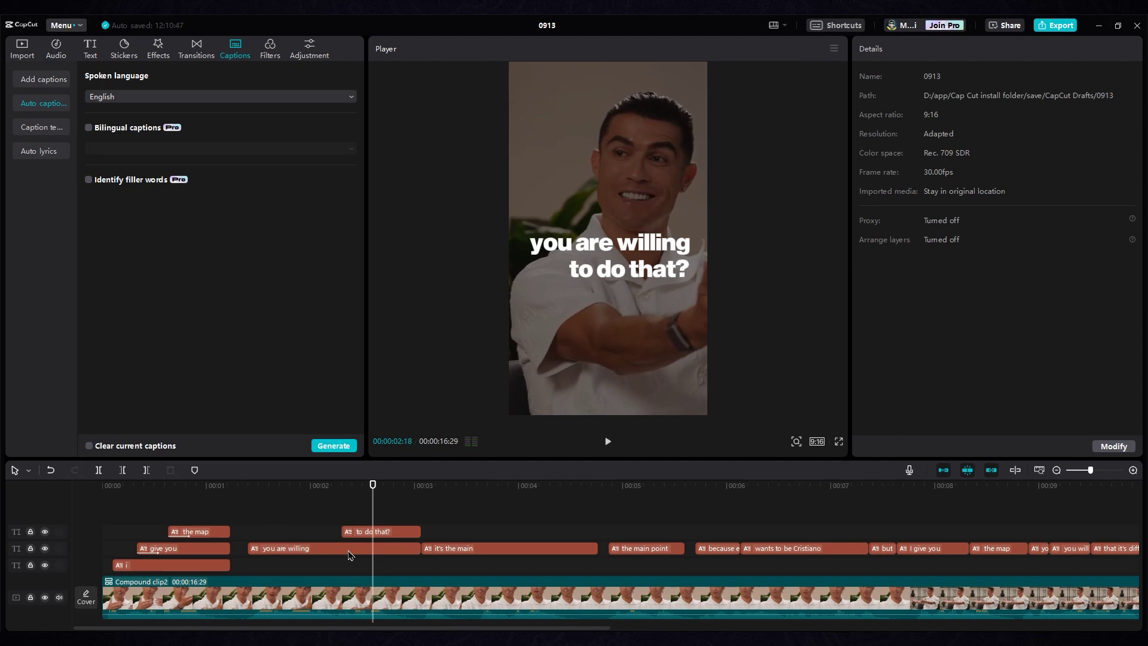
{"action": "left_click", "coordinate": [340, 555]}
Step: Give 'you are willing' a Type 1 typing entrance lasting 0.3s
{"action": "left_click", "coordinate": [954, 50]}
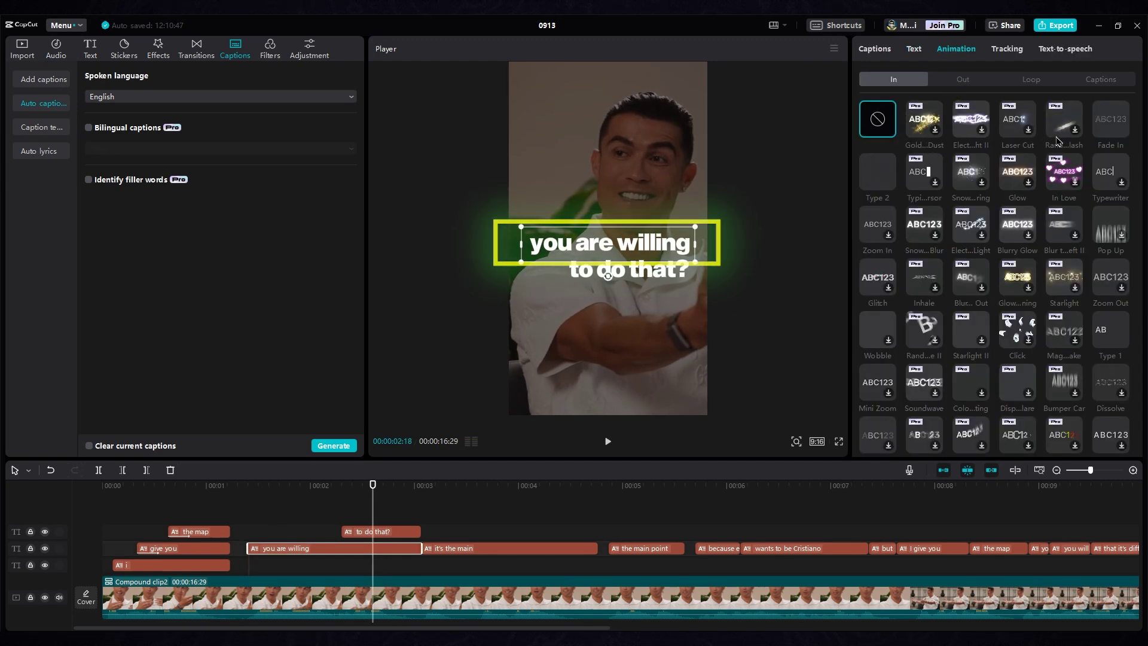
{"action": "left_click", "coordinate": [1101, 336]}
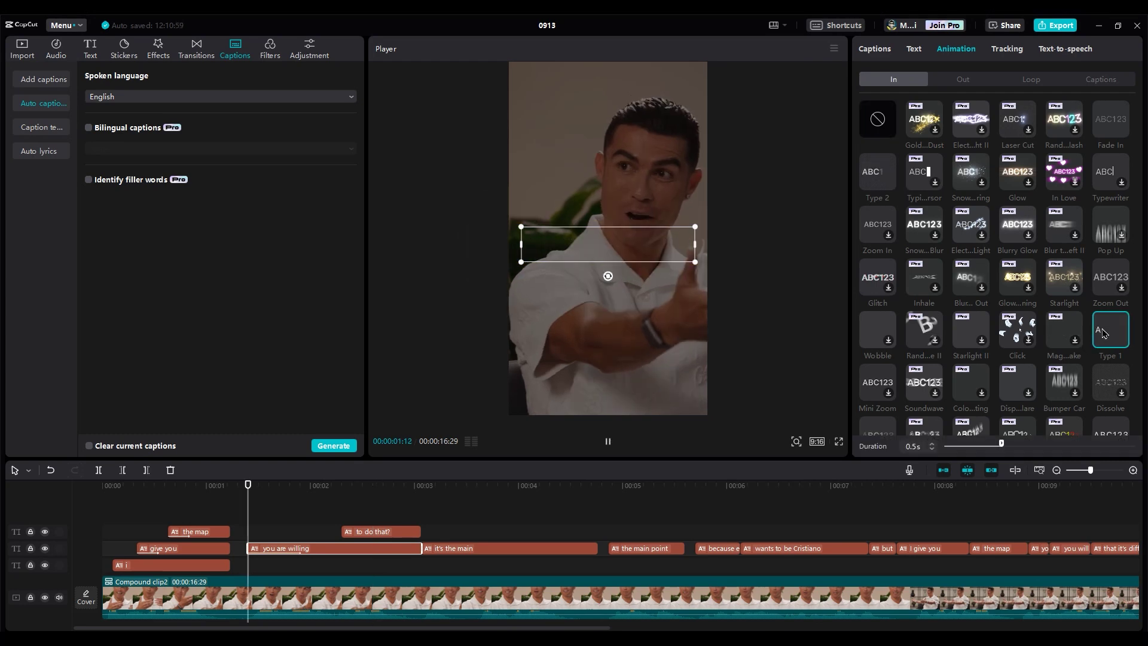
{"action": "left_click", "coordinate": [932, 449]}
{"action": "left_click", "coordinate": [932, 450]}
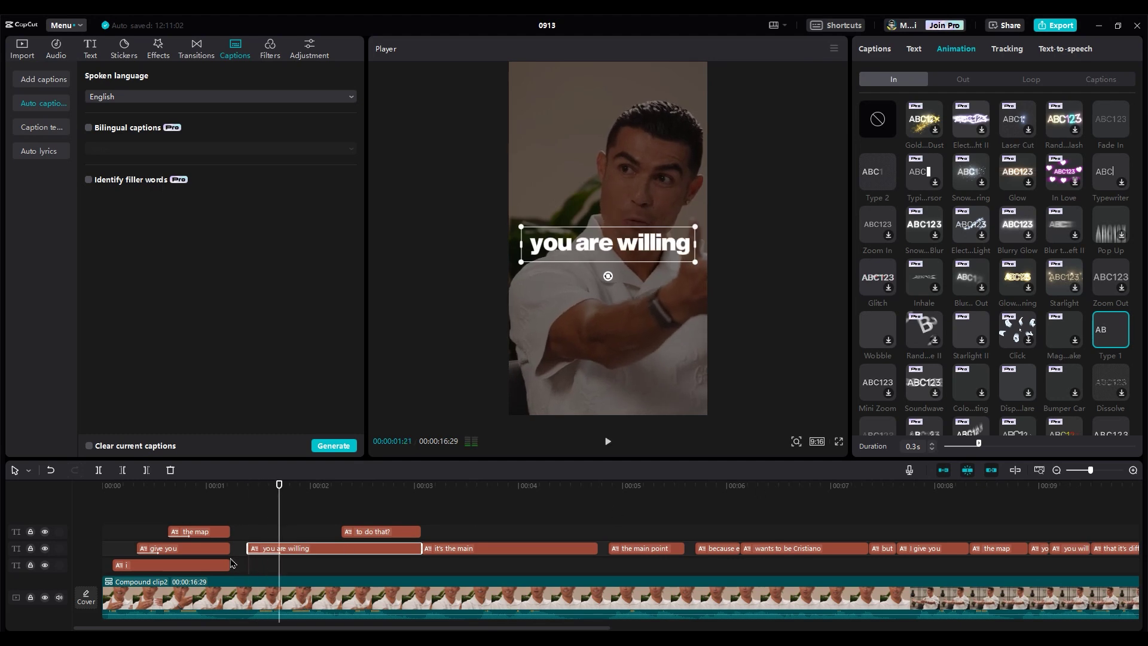
{"action": "left_click", "coordinate": [264, 491]}
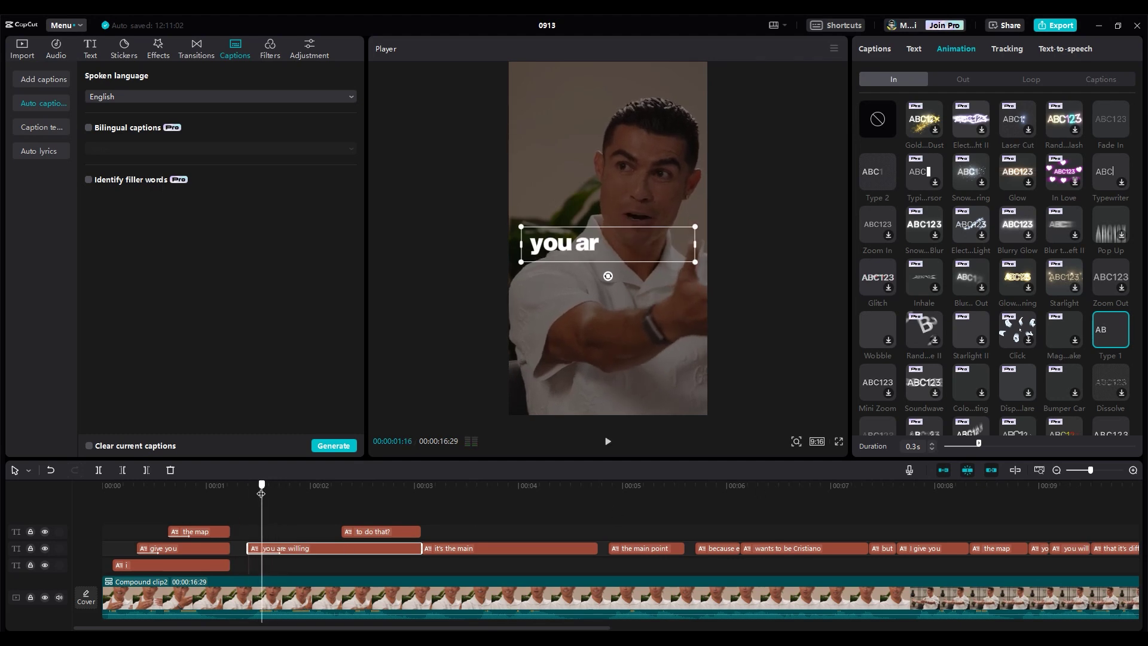
{"action": "key", "text": "space"}
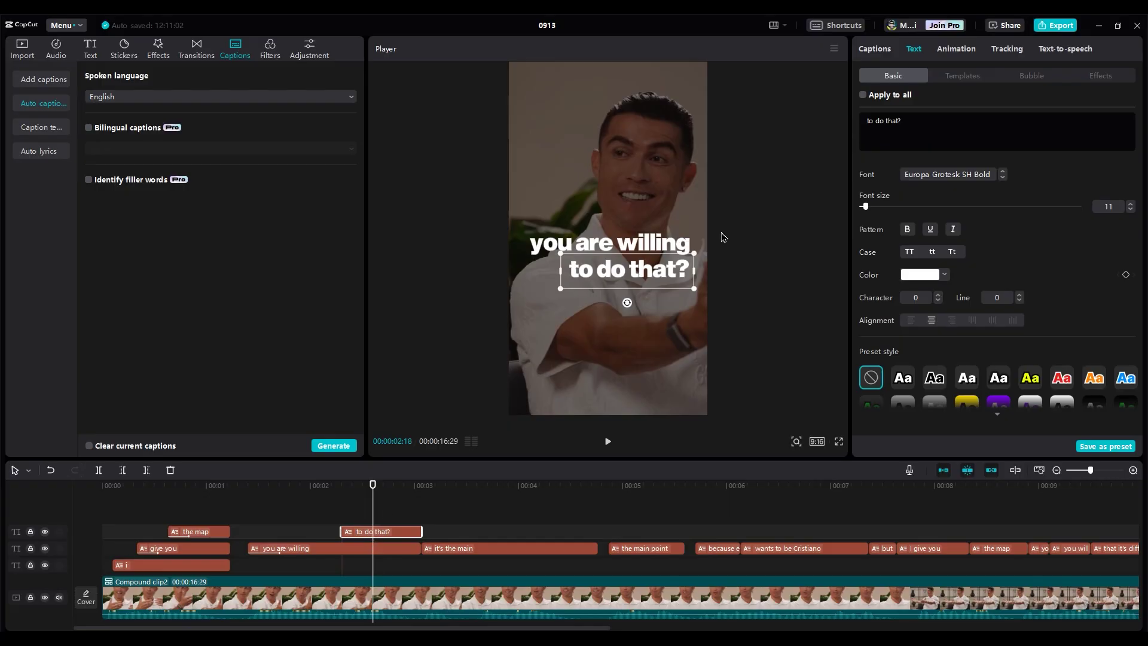
Step: Give 'to do that?' a 0.3s Fade In entrance and preview both captions
{"action": "left_click", "coordinate": [944, 48]}
{"action": "left_click", "coordinate": [1107, 119]}
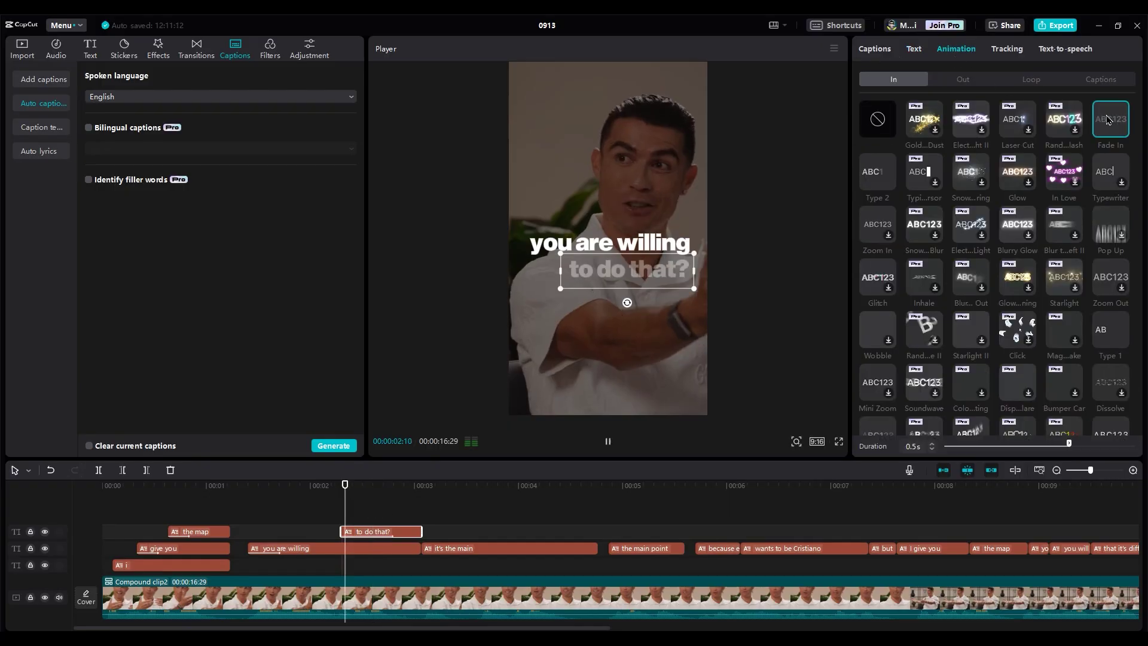
{"action": "left_click", "coordinate": [933, 449]}
{"action": "left_click", "coordinate": [932, 449]}
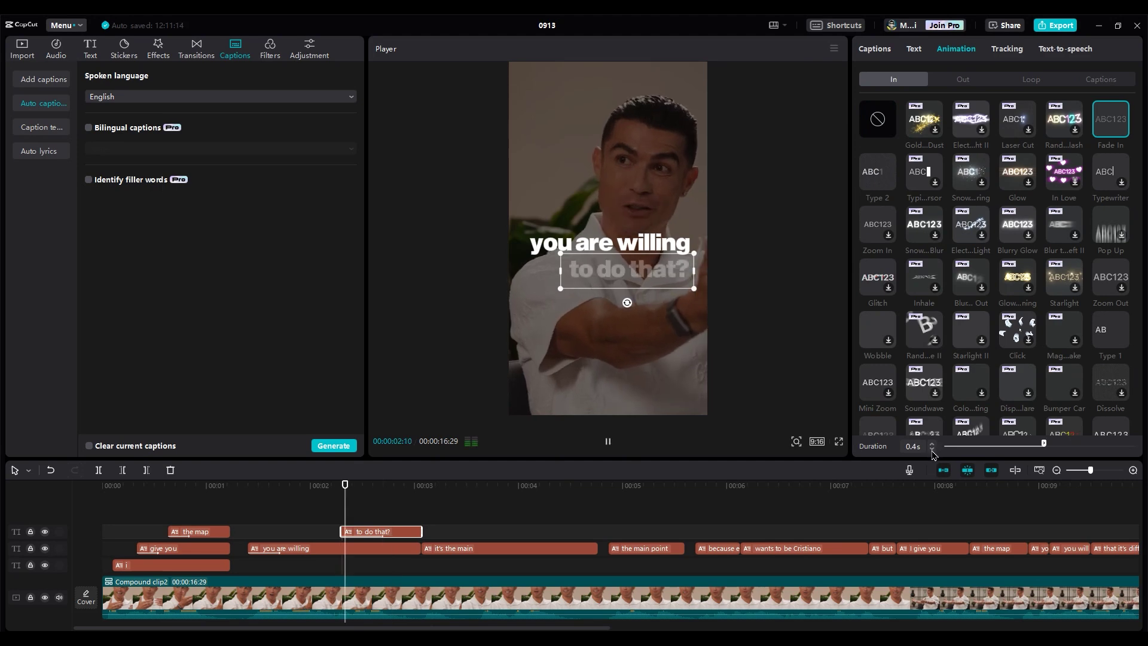
{"action": "left_click", "coordinate": [239, 518]}
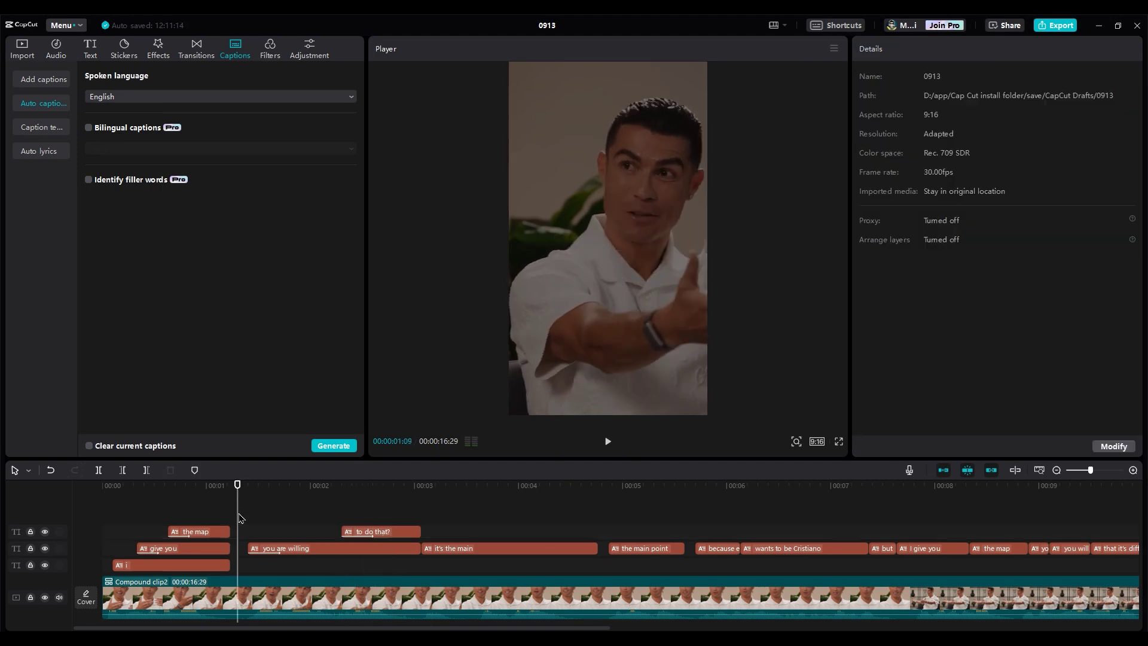
{"action": "key", "text": "space"}
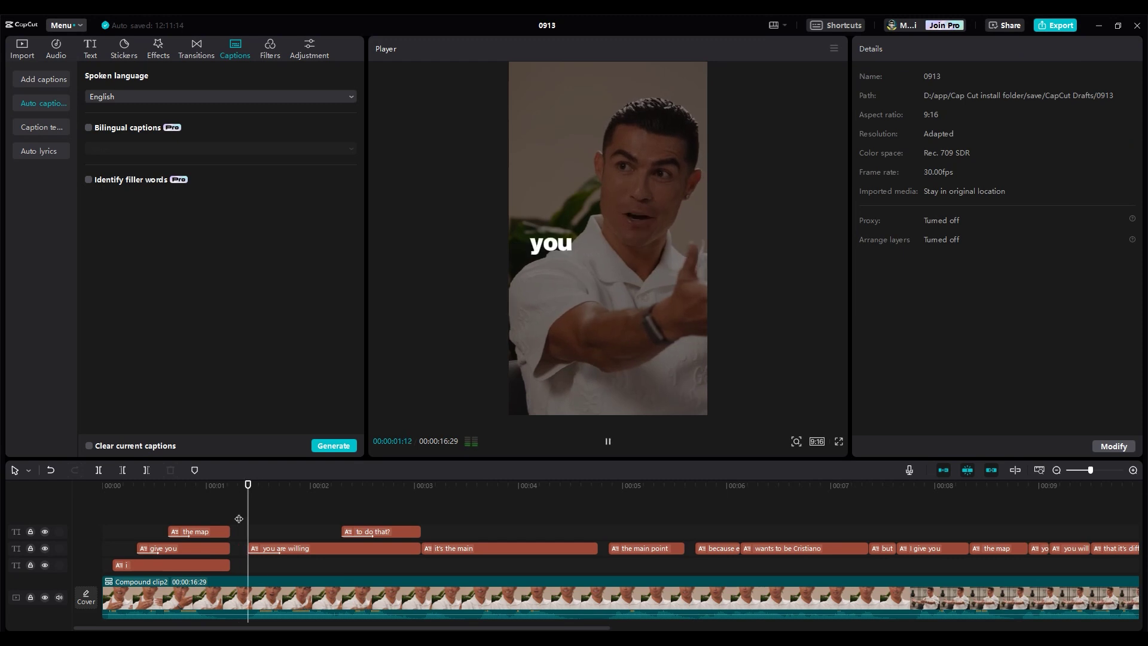
{"action": "key", "text": "space"}
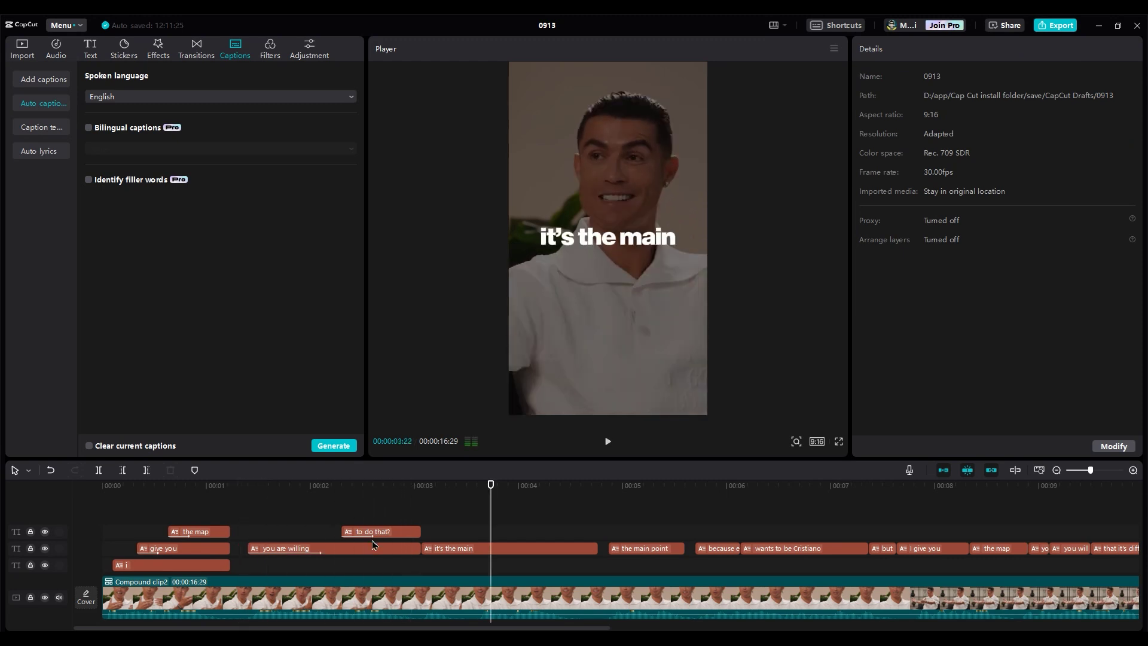
{"action": "left_click", "coordinate": [445, 553]}
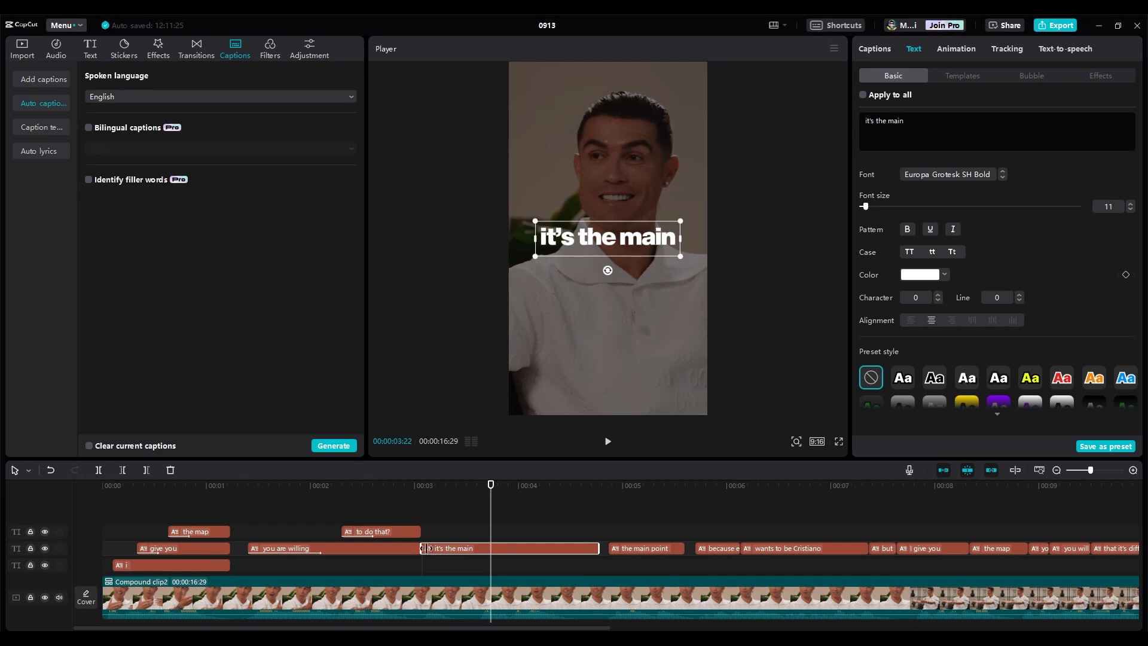
Step: Trim 'it's the main' so it starts slightly later
{"action": "left_click_drag", "start_coordinate": [426, 548], "coordinate": [470, 548]}
{"action": "left_click", "coordinate": [447, 513]}
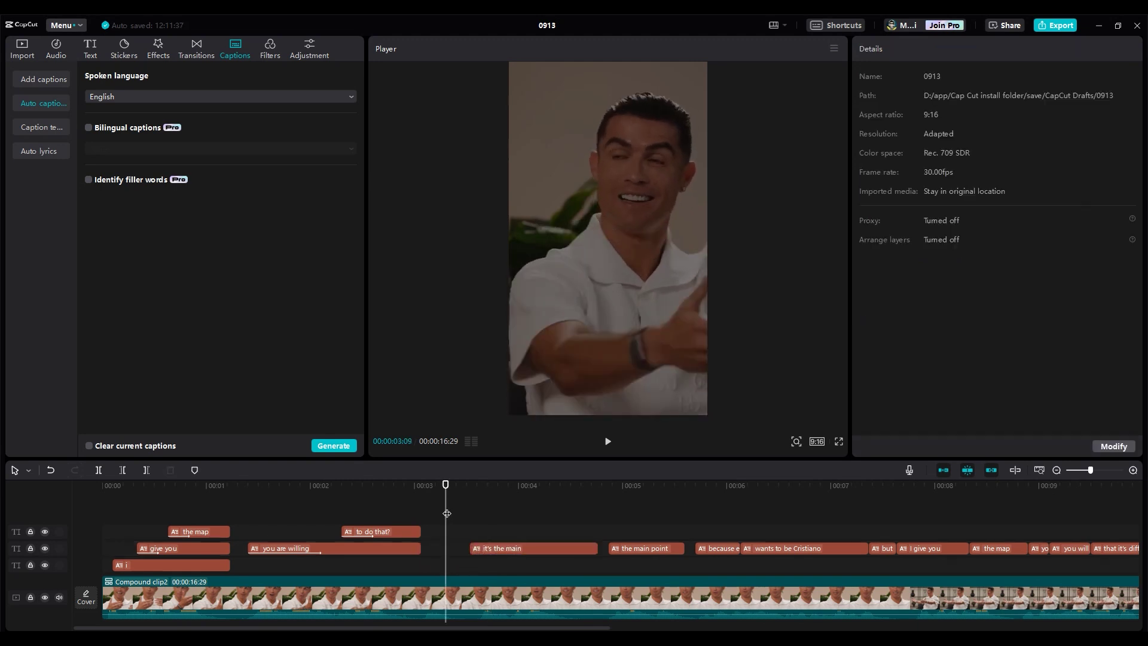
{"action": "key", "text": "space"}
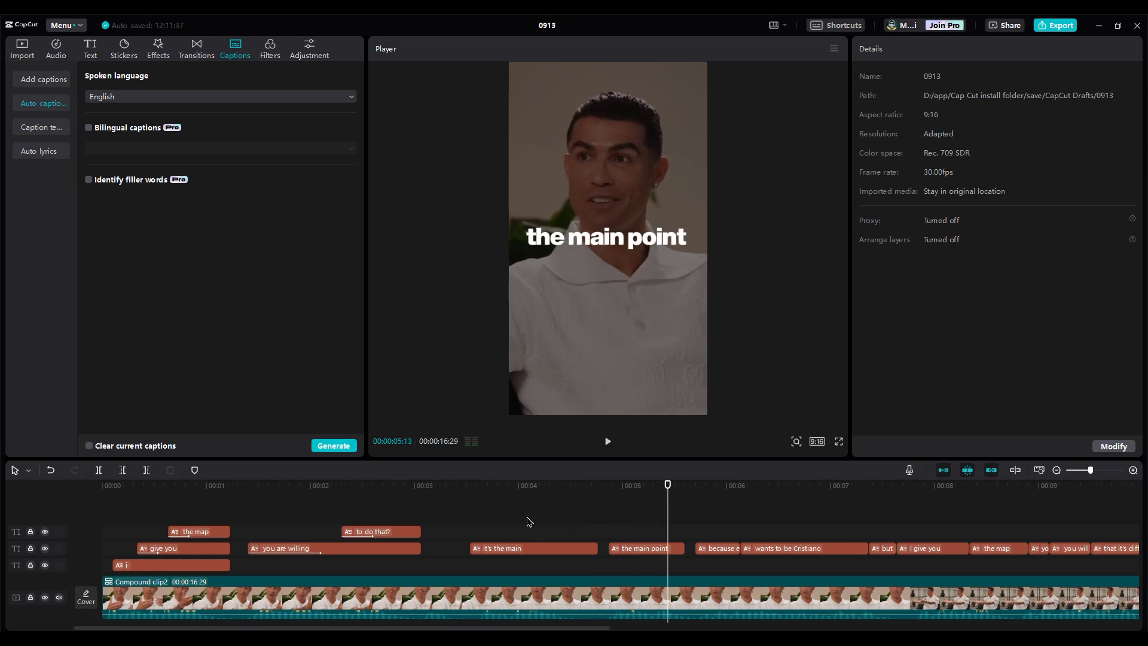
Step: Put 'it's' on the upper track and set 'the main' beneath it in the frame
{"action": "left_click", "coordinate": [515, 521]}
{"action": "left_click_drag", "start_coordinate": [520, 548], "coordinate": [616, 579]}
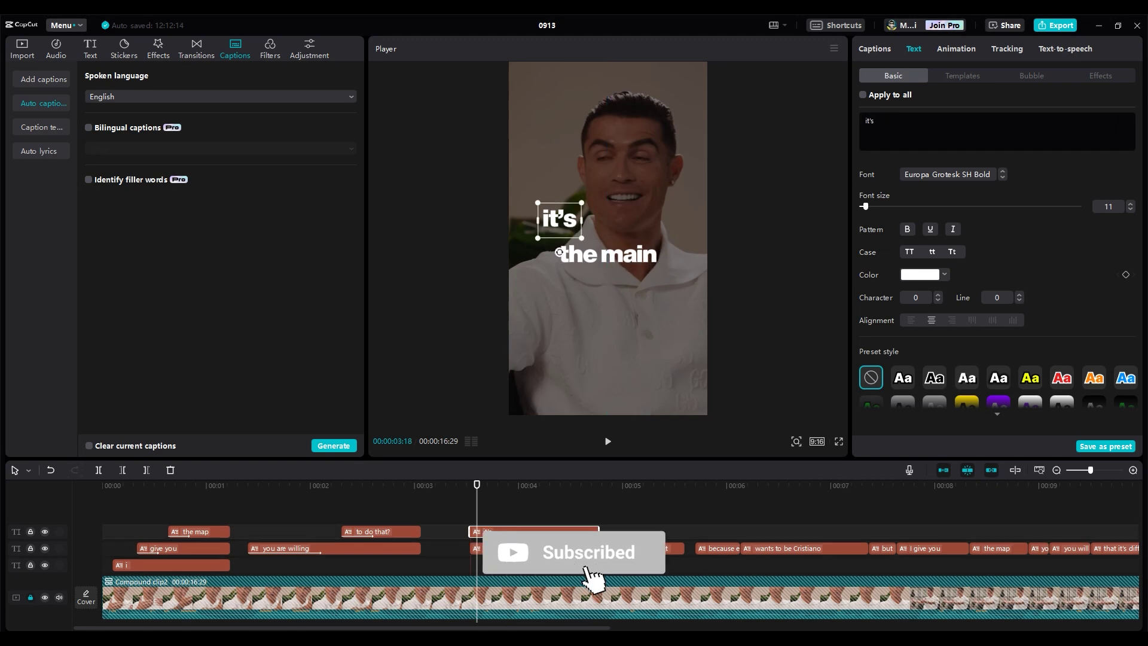
{"action": "left_click", "coordinate": [643, 265]}
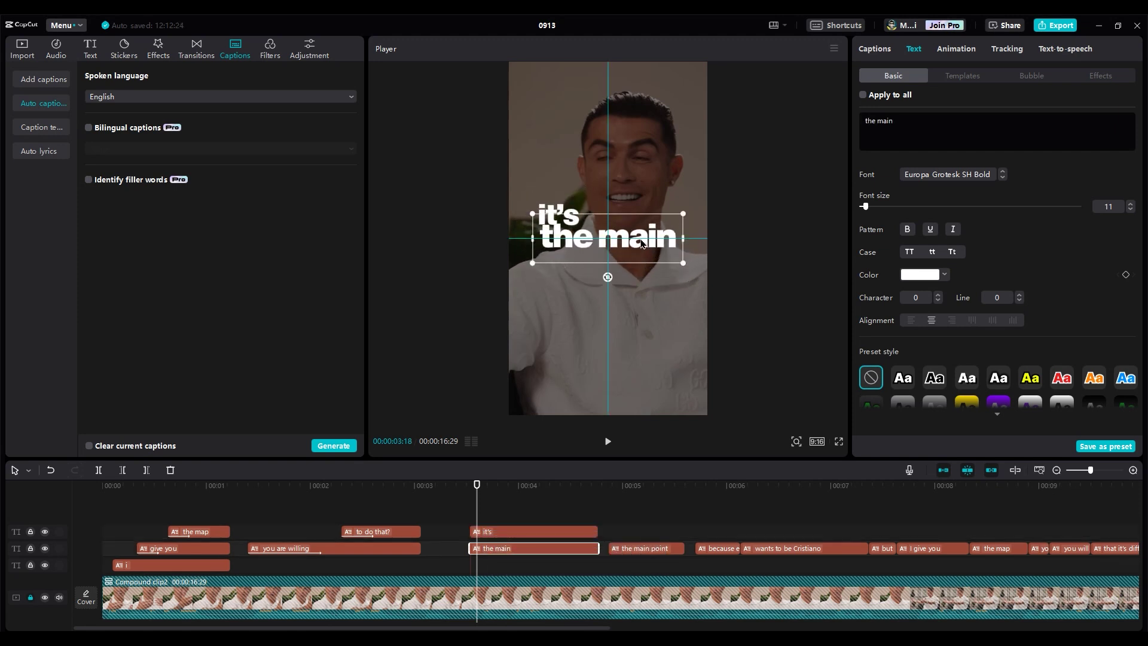
{"action": "left_click_drag", "start_coordinate": [642, 244], "coordinate": [641, 263]}
{"action": "left_click", "coordinate": [455, 514]}
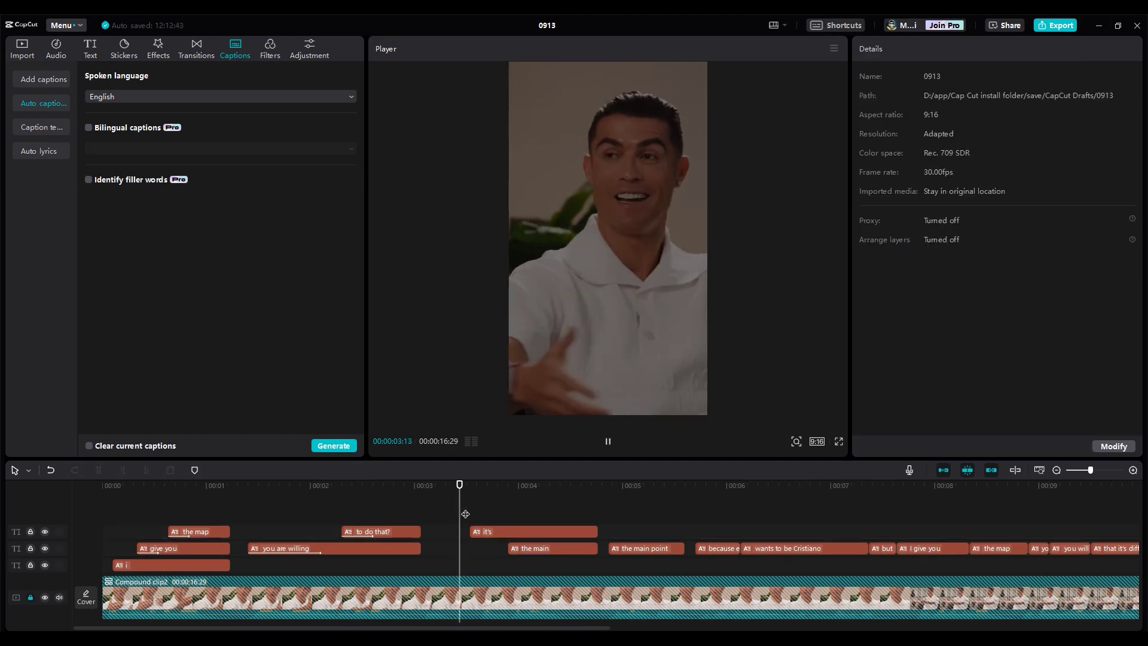
{"action": "key", "text": "space"}
{"action": "left_click", "coordinate": [468, 516]}
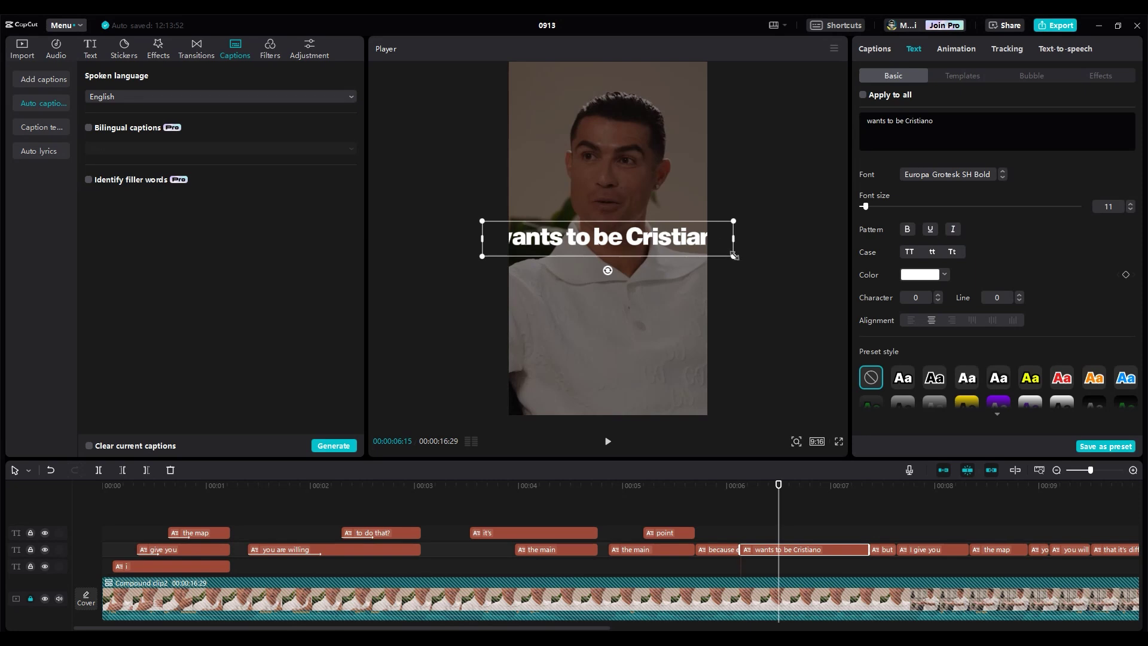
Step: Resize the 'wants to be Cristiano' caption box so the whole line fits the frame
{"action": "left_click_drag", "start_coordinate": [734, 256], "coordinate": [685, 239]}
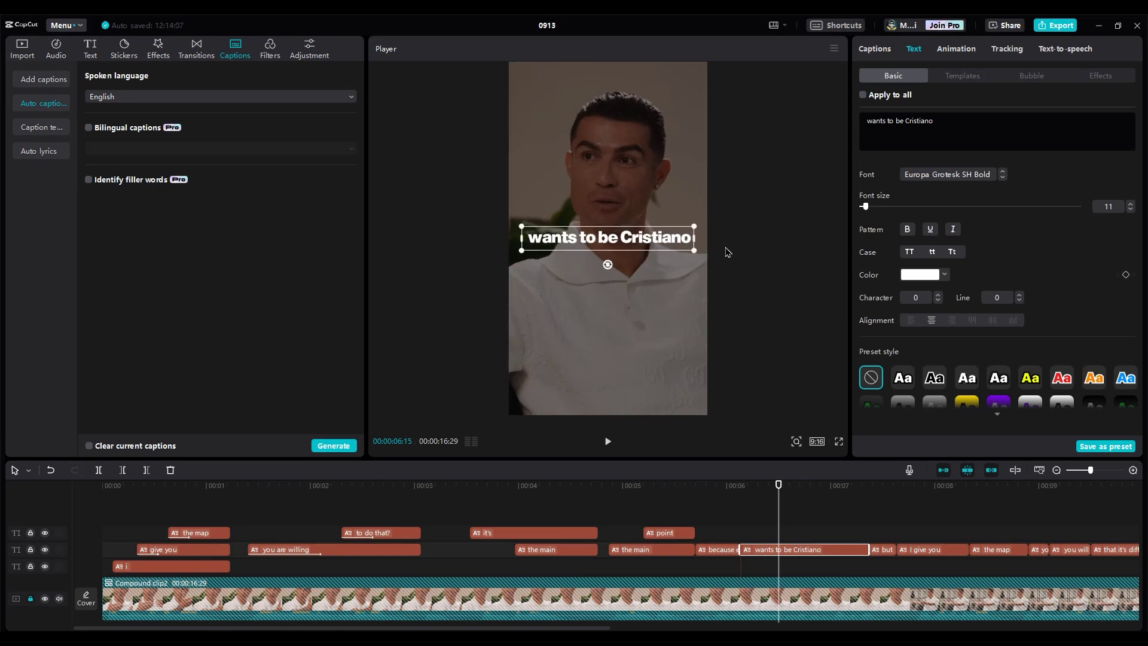
Step: Curve 'wants to be Cristiano' to 198° and place it arcing over Ronaldo's head
{"action": "scroll", "coordinate": [948, 310], "scroll_direction": "down", "scroll_amount": 10}
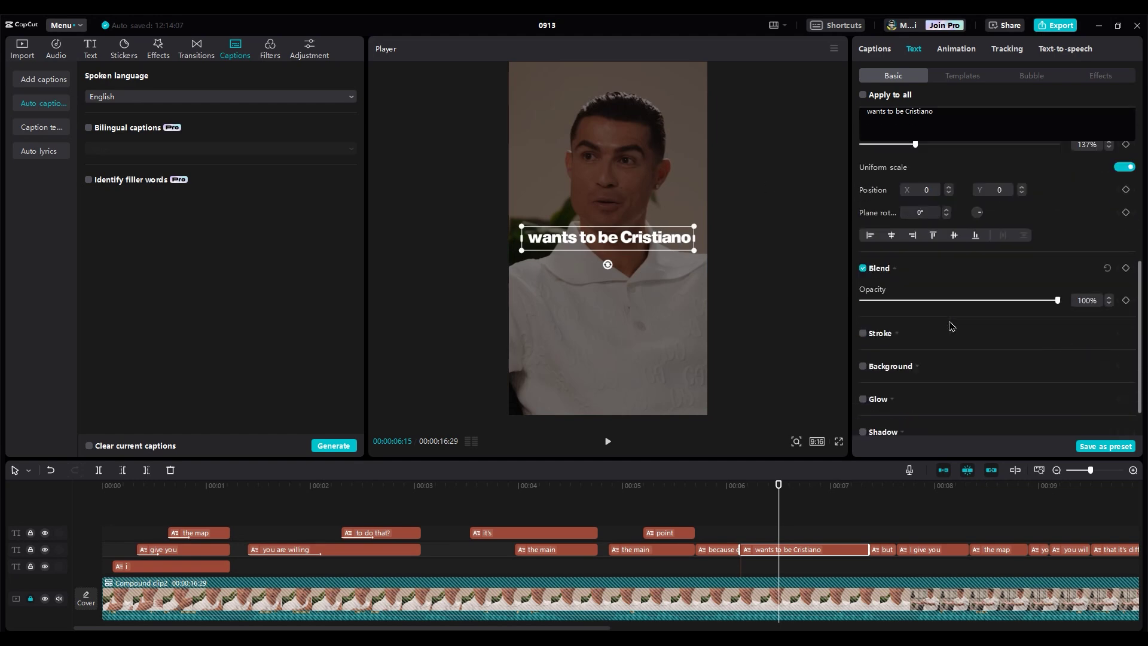
{"action": "left_click", "coordinate": [863, 420]}
{"action": "scroll", "coordinate": [944, 398], "scroll_direction": "down", "scroll_amount": 2}
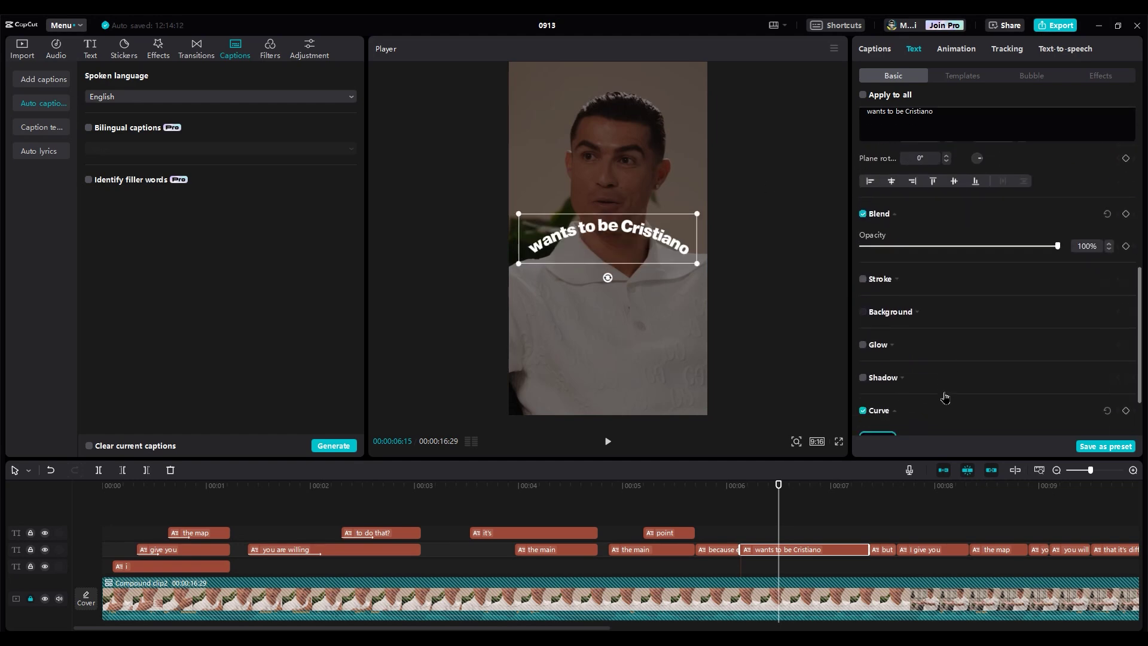
{"action": "left_click_drag", "start_coordinate": [981, 419], "coordinate": [1014, 419]}
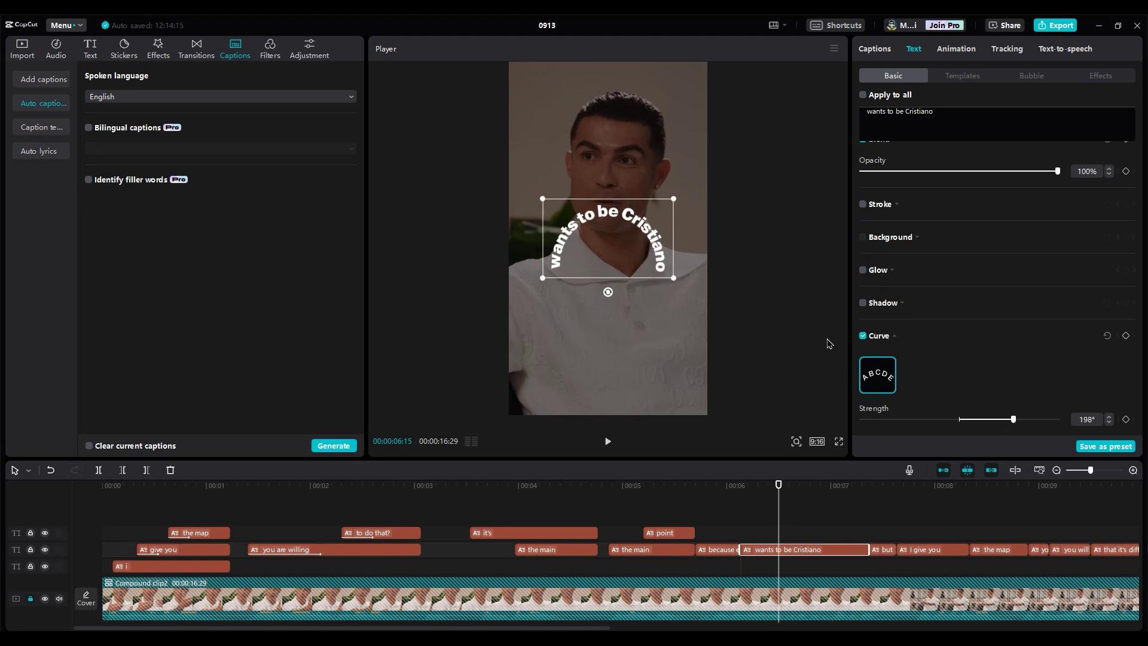
{"action": "left_click_drag", "start_coordinate": [656, 255], "coordinate": [699, 165]}
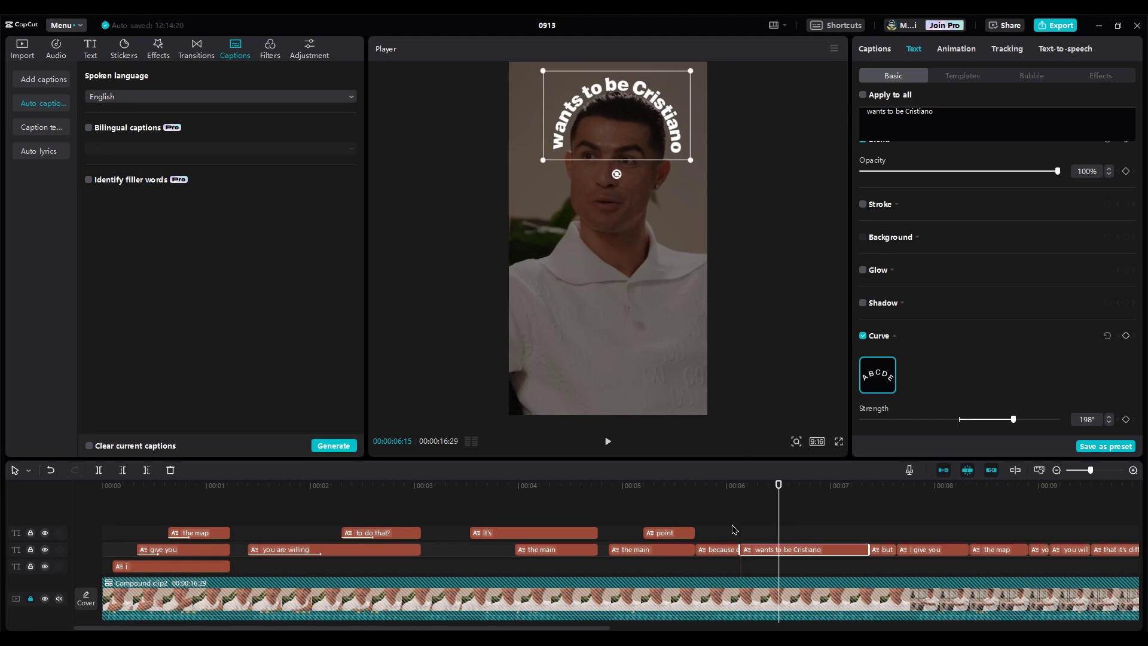
{"action": "left_click", "coordinate": [770, 562]}
Step: Give the curved 'wants to be Cristiano' caption a Type 1 entrance and preview it from 00:06
{"action": "left_click", "coordinate": [772, 552]}
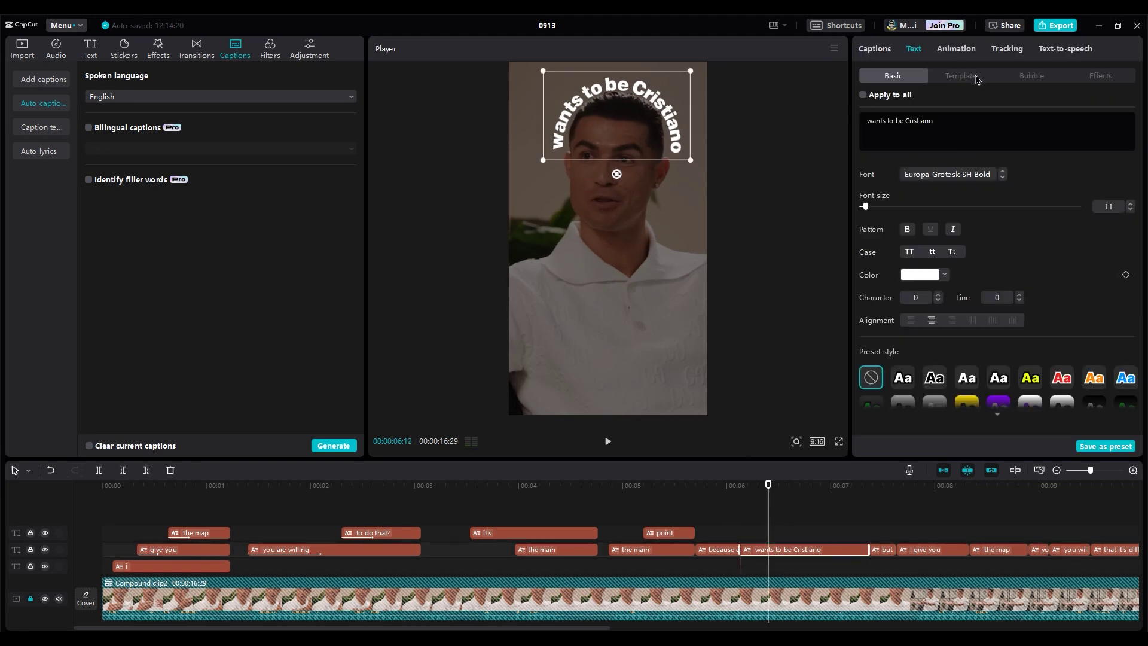
{"action": "left_click", "coordinate": [955, 49]}
{"action": "left_click", "coordinate": [1109, 340]}
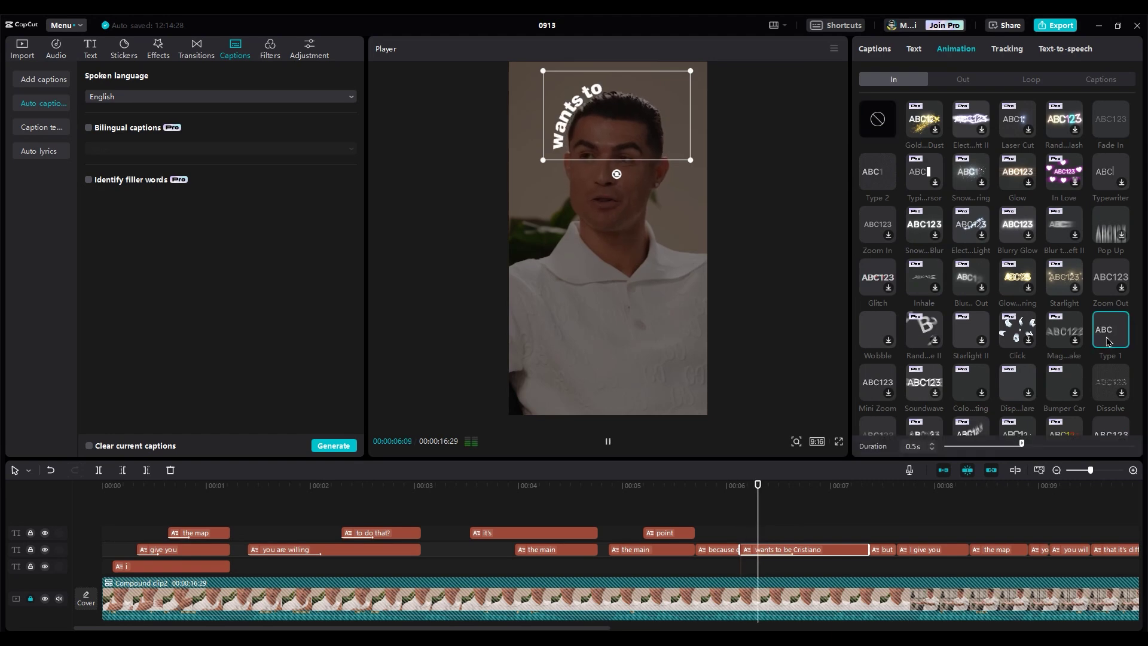
{"action": "scroll", "coordinate": [934, 445], "scroll_direction": "up", "scroll_amount": 4}
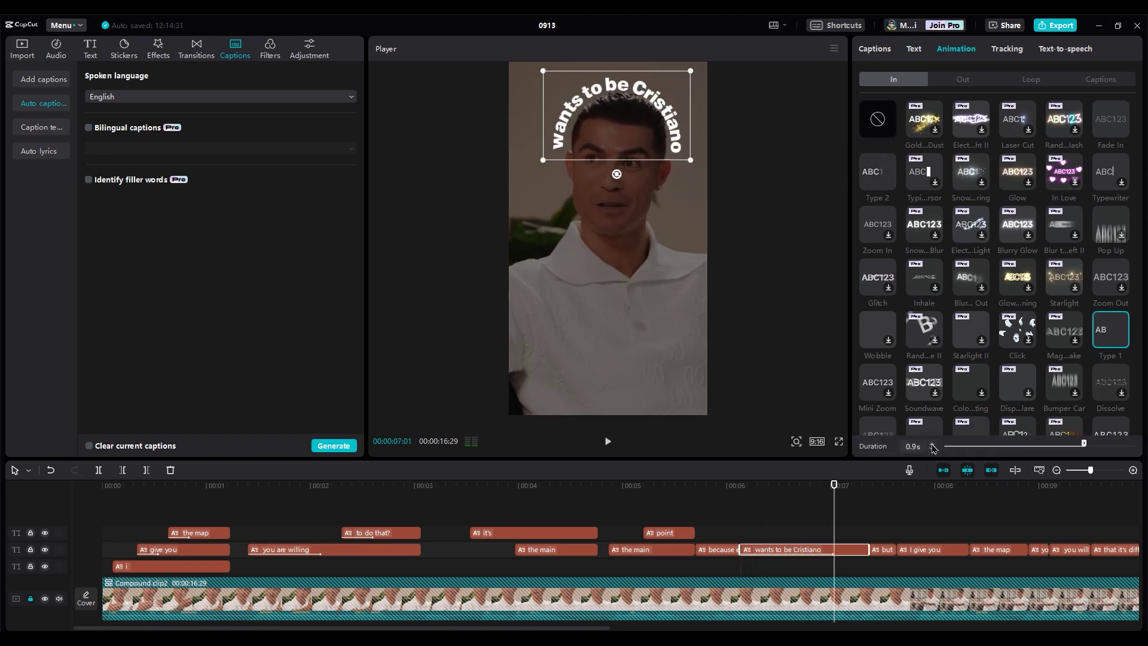
{"action": "left_click", "coordinate": [719, 505]}
{"action": "key", "text": "space"}
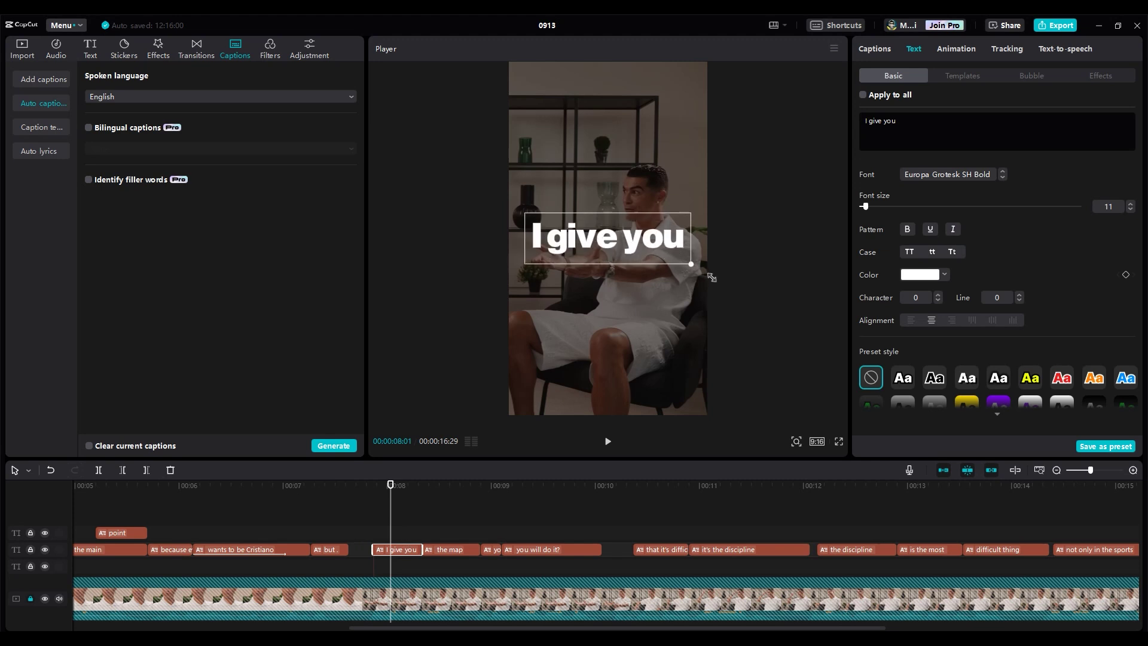
Step: Make the 'I give you' caption a compound clip with Overlay blend mode, then reposition the star graphic
{"action": "right_click", "coordinate": [396, 557]}
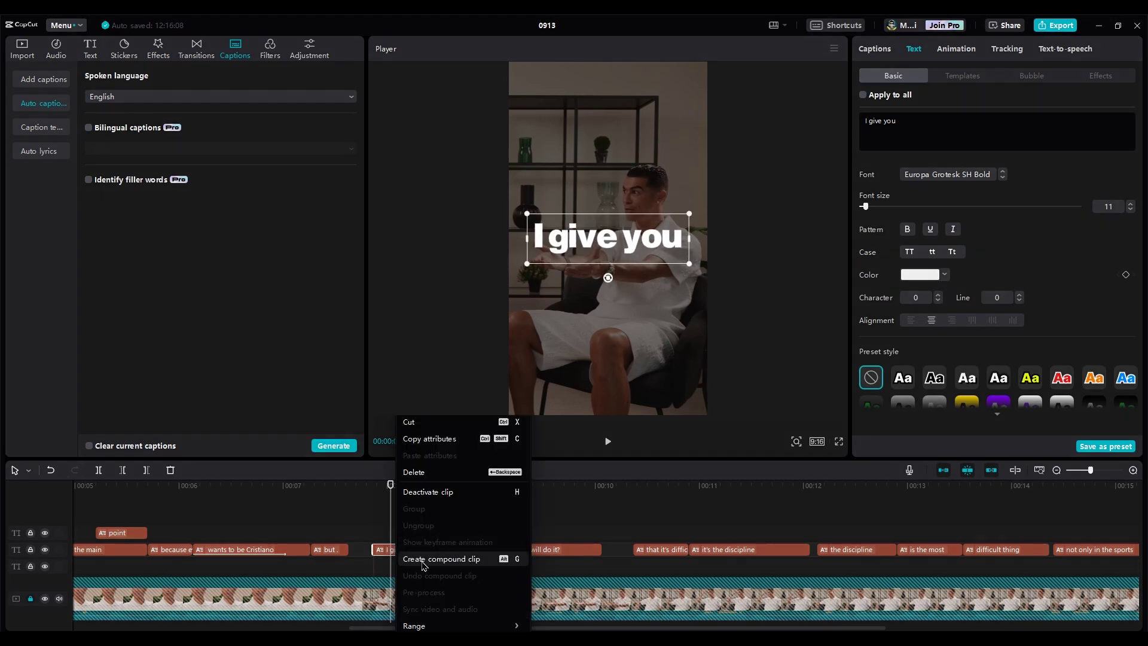
{"action": "left_click", "coordinate": [424, 560]}
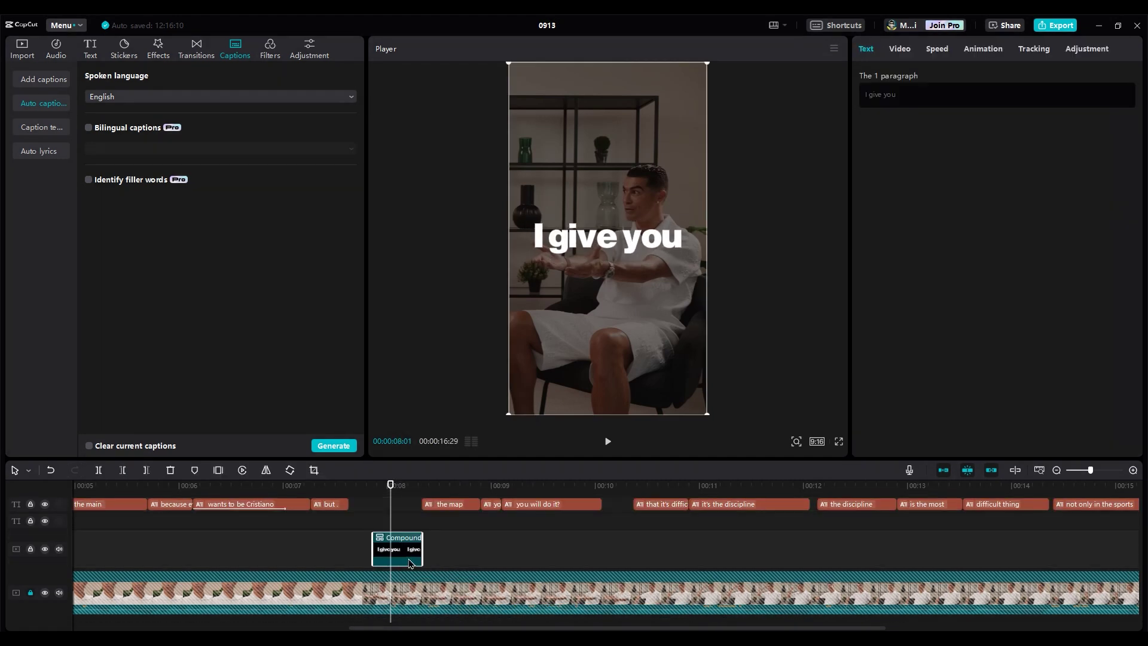
{"action": "left_click", "coordinate": [898, 49]}
{"action": "left_click", "coordinate": [954, 288]}
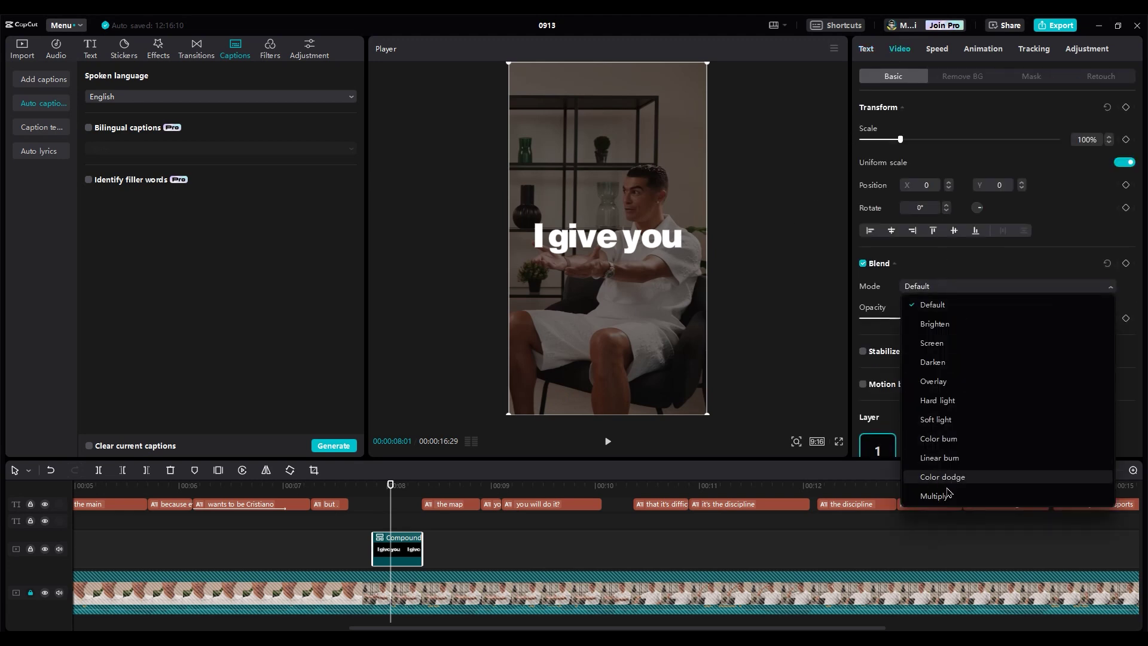
{"action": "left_click", "coordinate": [946, 382]}
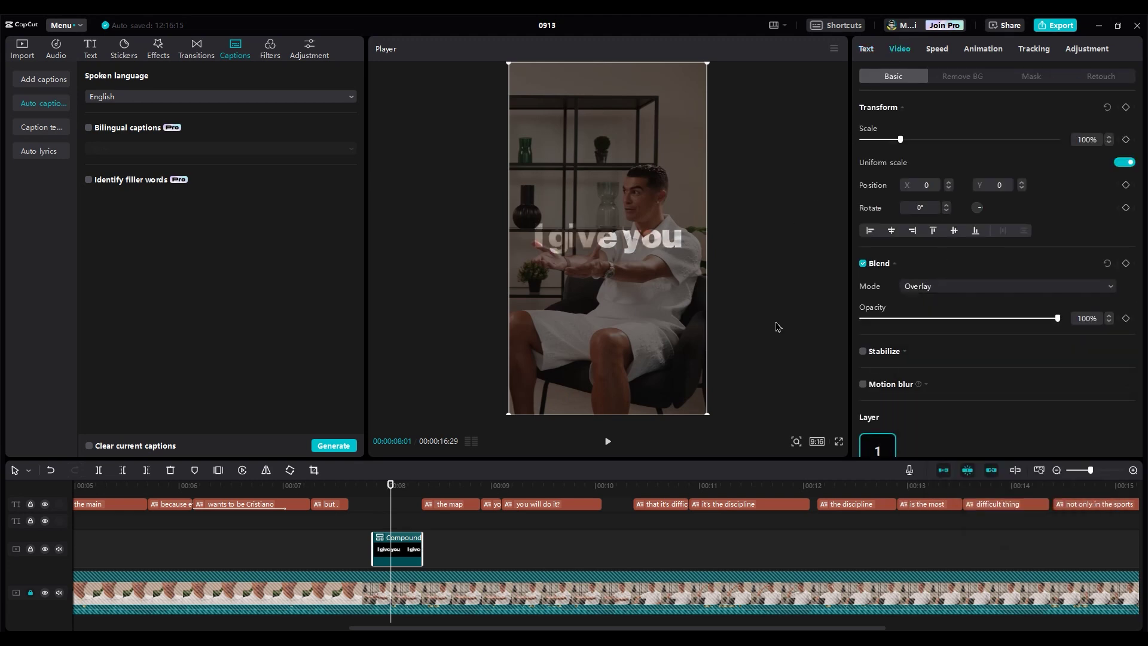
{"action": "left_click", "coordinate": [674, 255]}
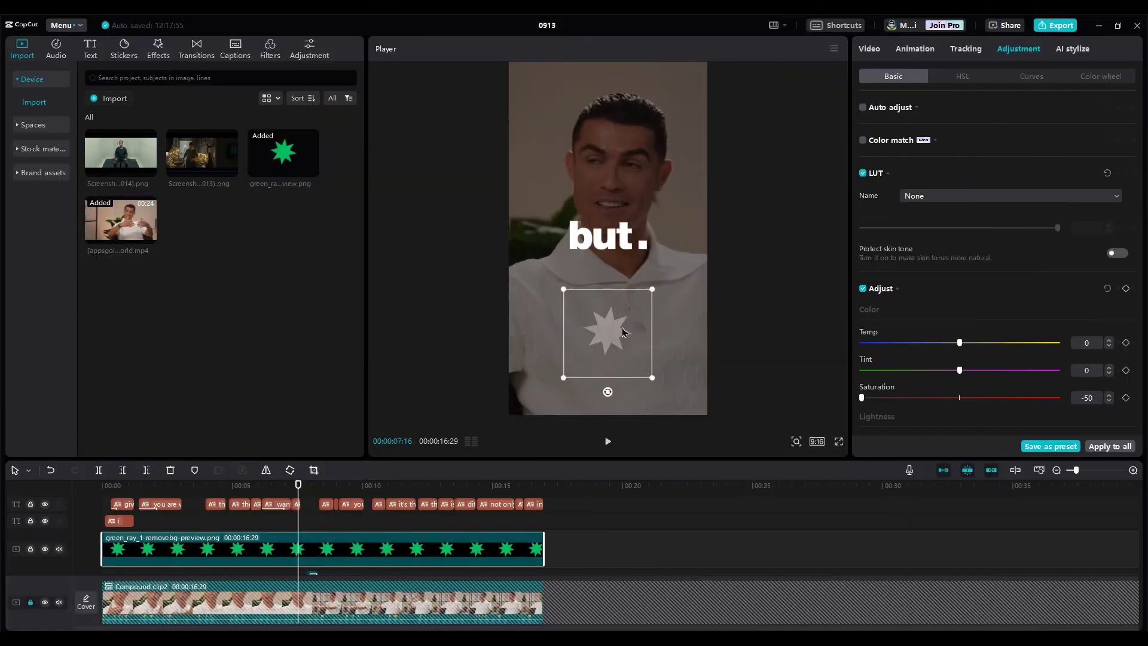
{"action": "mouse_move", "coordinate": [623, 333]}
{"action": "left_mouse_down"}
{"action": "mouse_move", "coordinate": [568, 170]}
{"action": "mouse_move", "coordinate": [561, 99]}
{"action": "mouse_move", "coordinate": [620, 338]}
{"action": "left_mouse_up"}
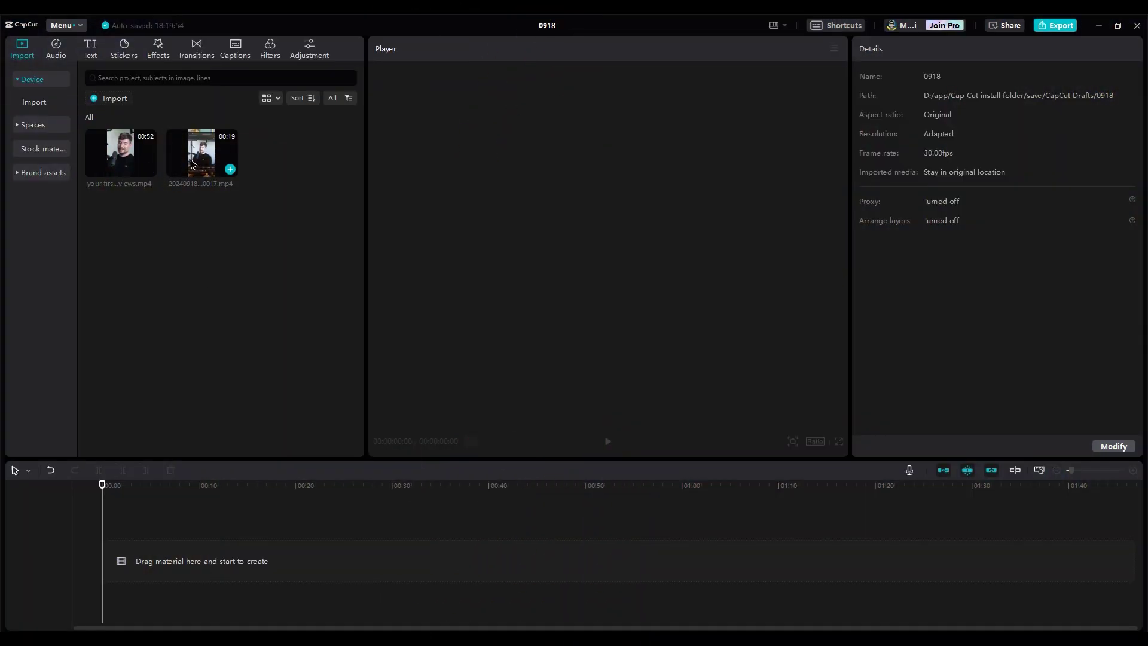
Step: Put the phone recording and podcast video on stacked tracks, sync them by audio, and play back
{"action": "left_click", "coordinate": [229, 170]}
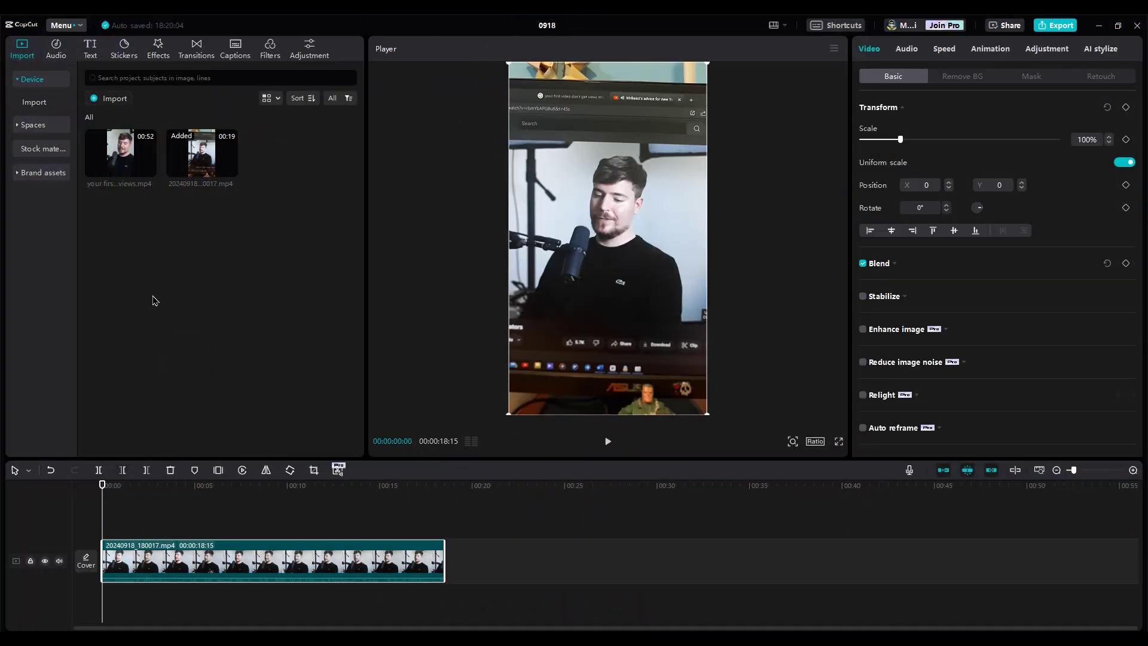
{"action": "left_click_drag", "start_coordinate": [120, 152], "coordinate": [131, 542]}
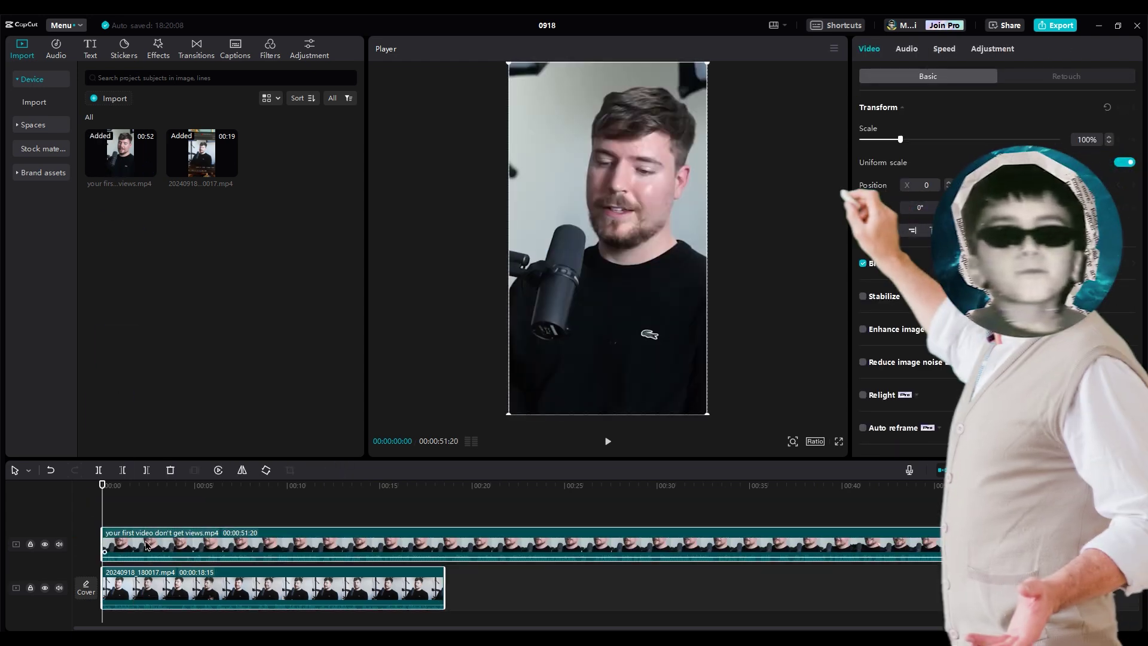
{"action": "left_click_drag", "start_coordinate": [103, 589], "coordinate": [365, 589]}
{"action": "scroll", "coordinate": [110, 590], "scroll_direction": "up", "scroll_amount": 3}
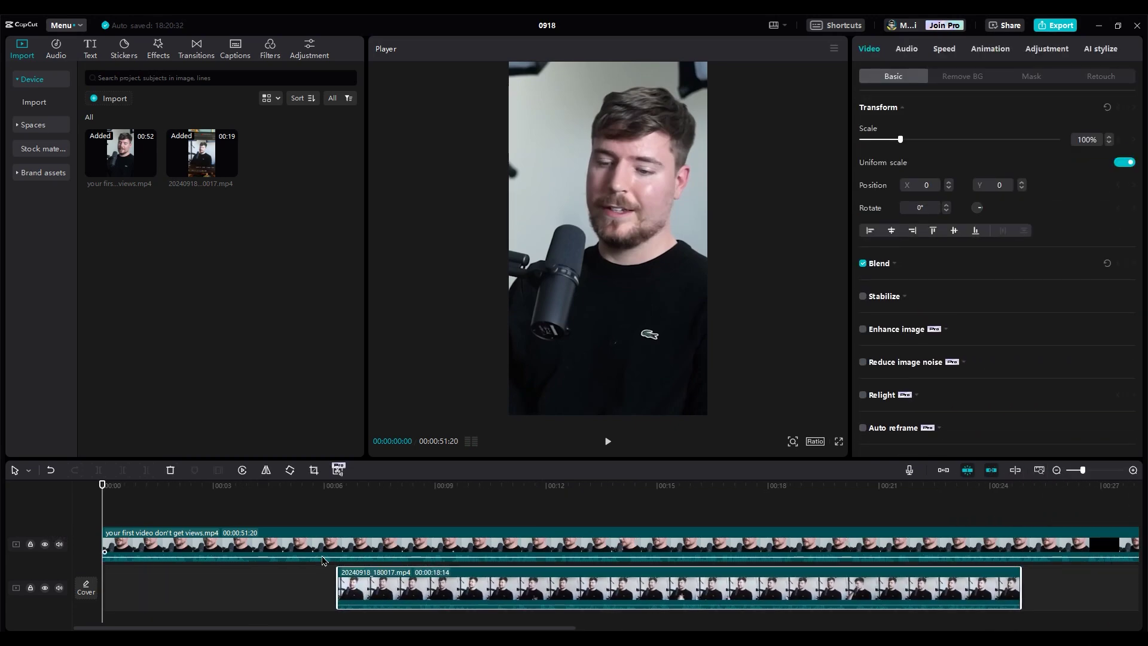
{"action": "right_click", "coordinate": [391, 592]}
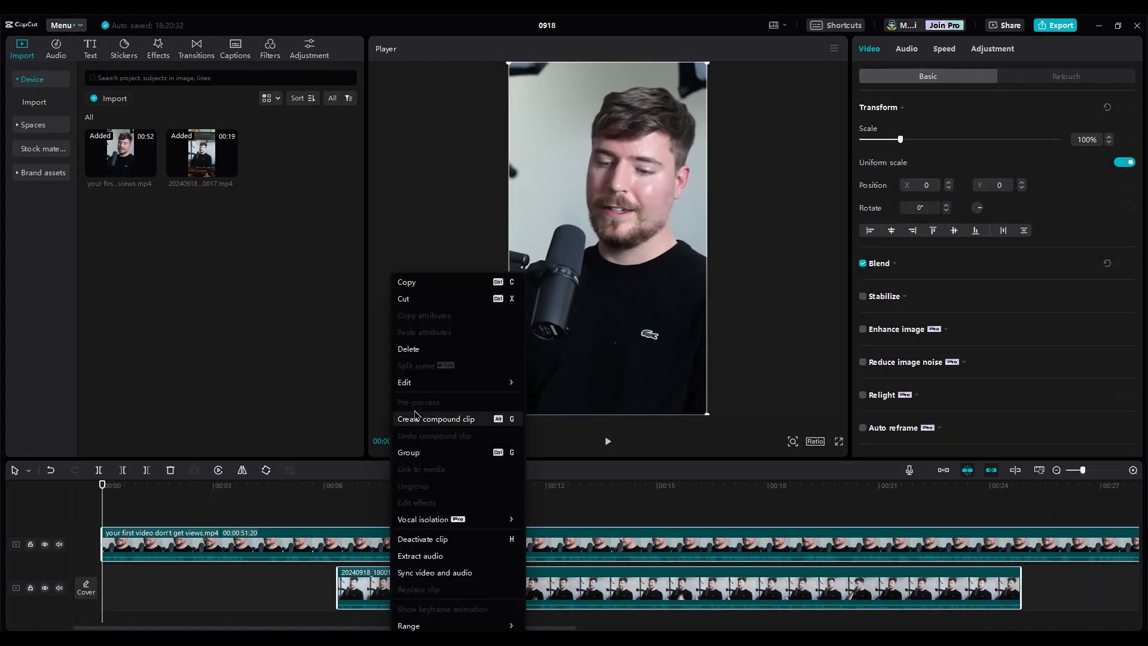
{"action": "left_click", "coordinate": [440, 572]}
{"action": "key", "text": "space"}
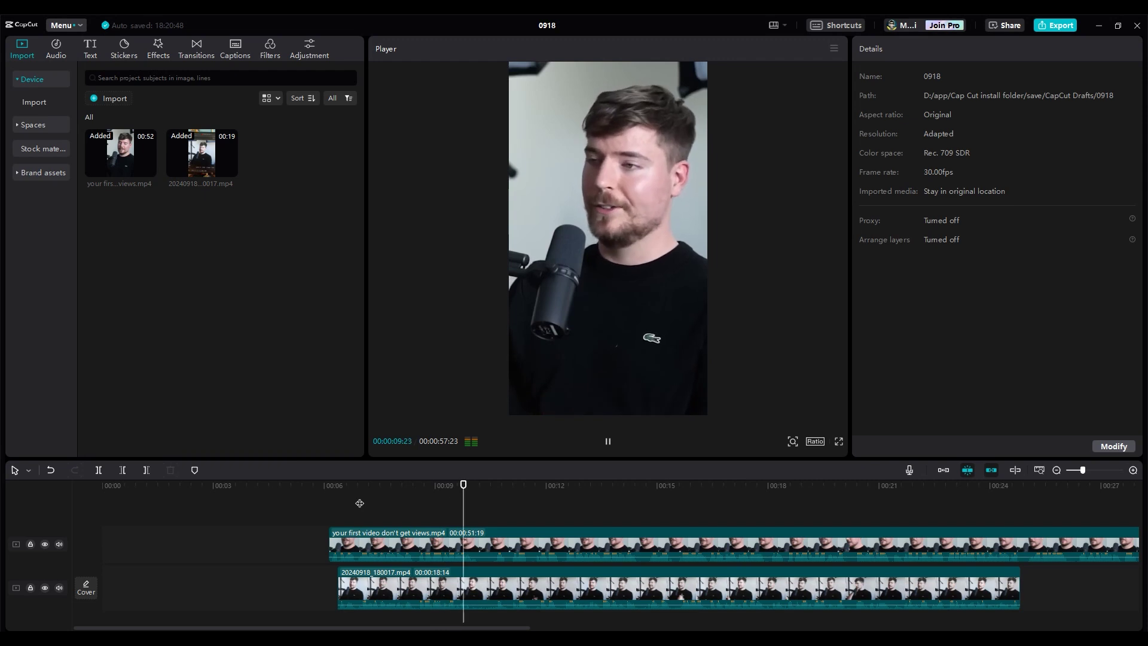
Step: Trim the podcast clip's start and shorten the phone clip to about 3 seconds
{"action": "left_click", "coordinate": [291, 509]}
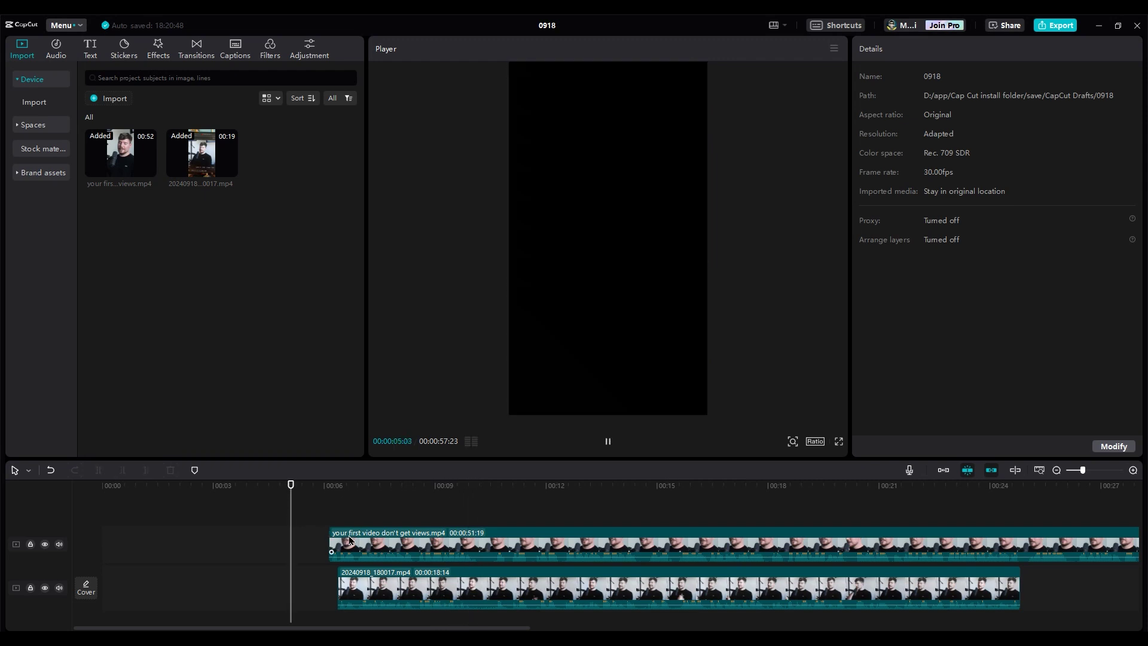
{"action": "left_click", "coordinate": [339, 545]}
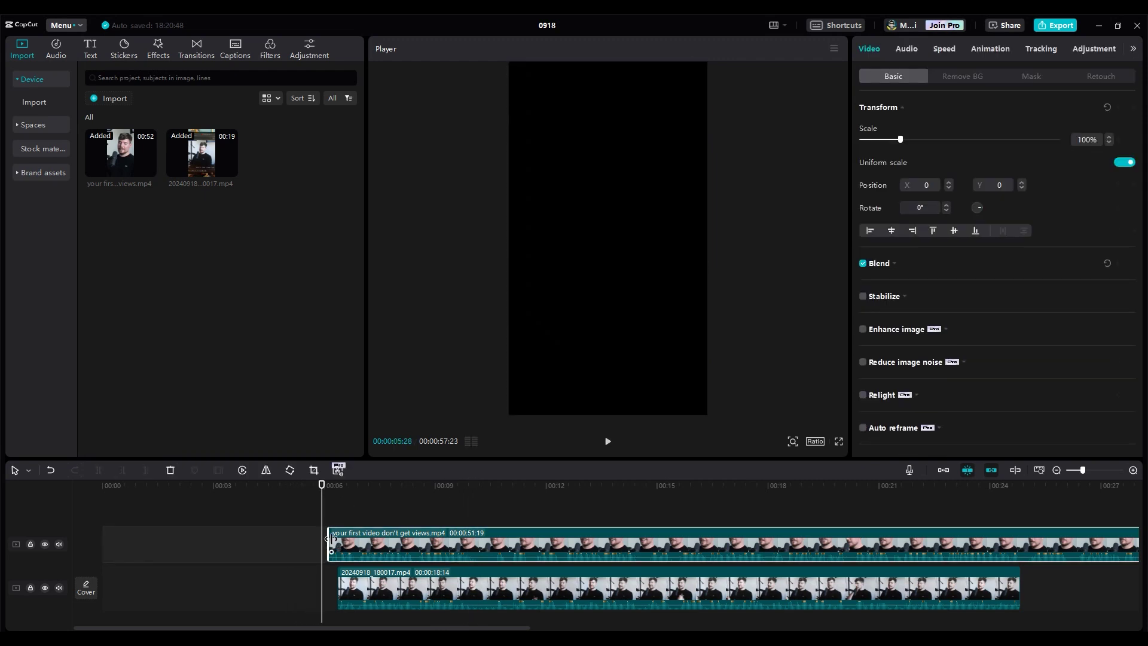
{"action": "left_click_drag", "start_coordinate": [340, 540], "coordinate": [465, 542]}
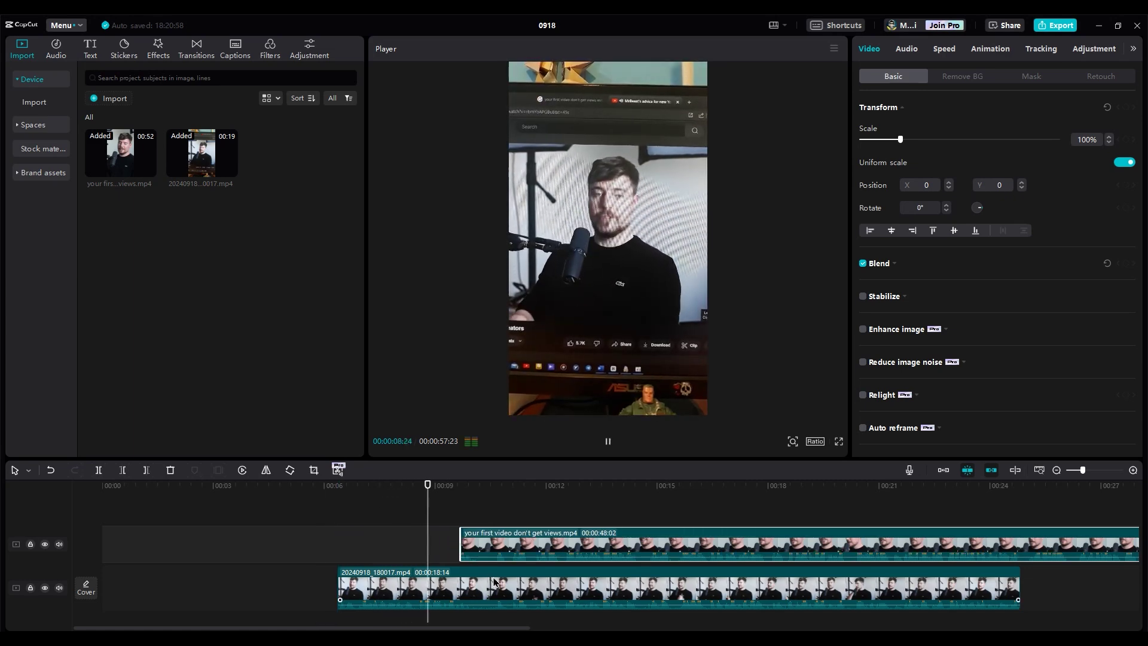
{"action": "key", "text": "space"}
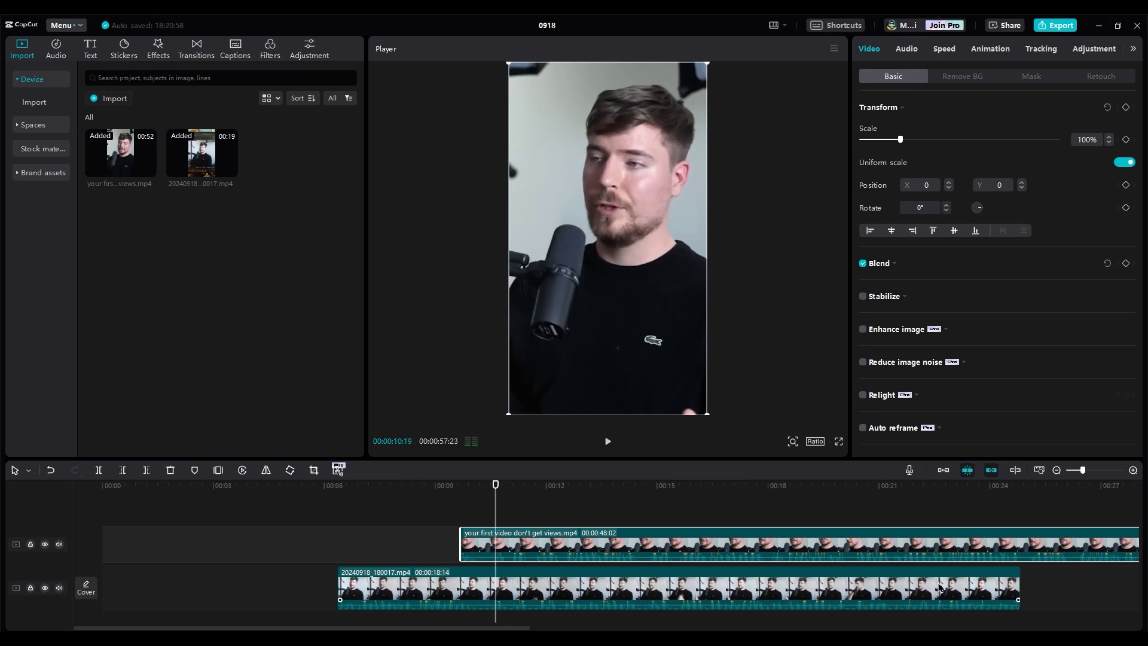
{"action": "left_click_drag", "start_coordinate": [1008, 583], "coordinate": [465, 576]}
Step: Play back from just before the cut to review the hook-to-podcast transition
{"action": "left_click", "coordinate": [430, 504]}
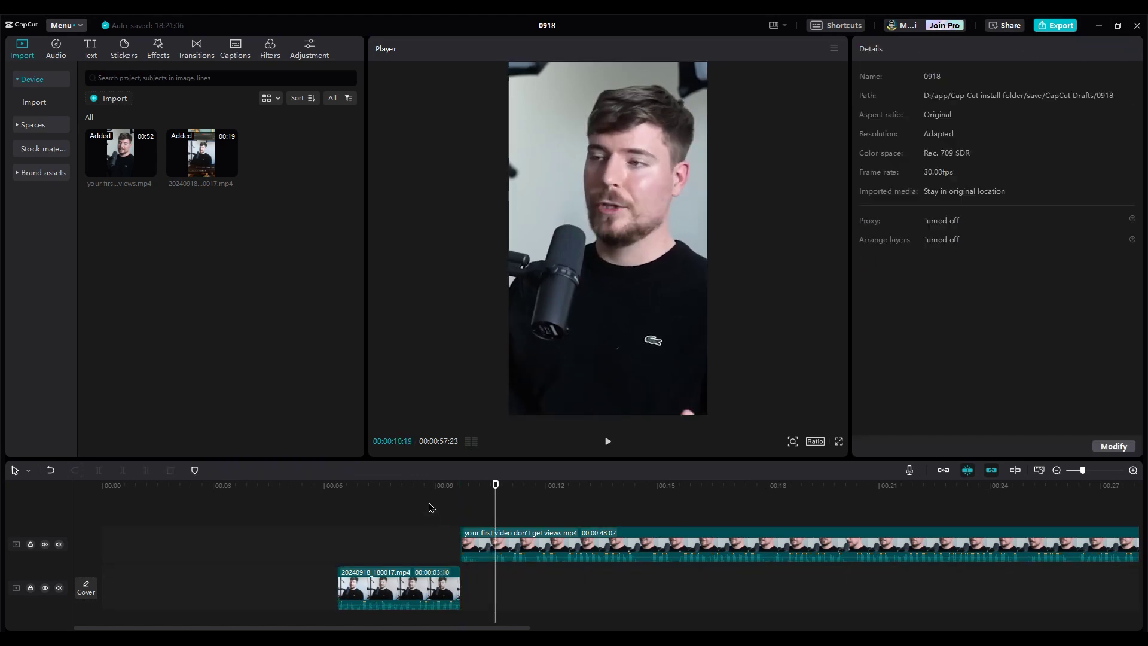
{"action": "left_click", "coordinate": [428, 485]}
{"action": "key", "text": "space"}
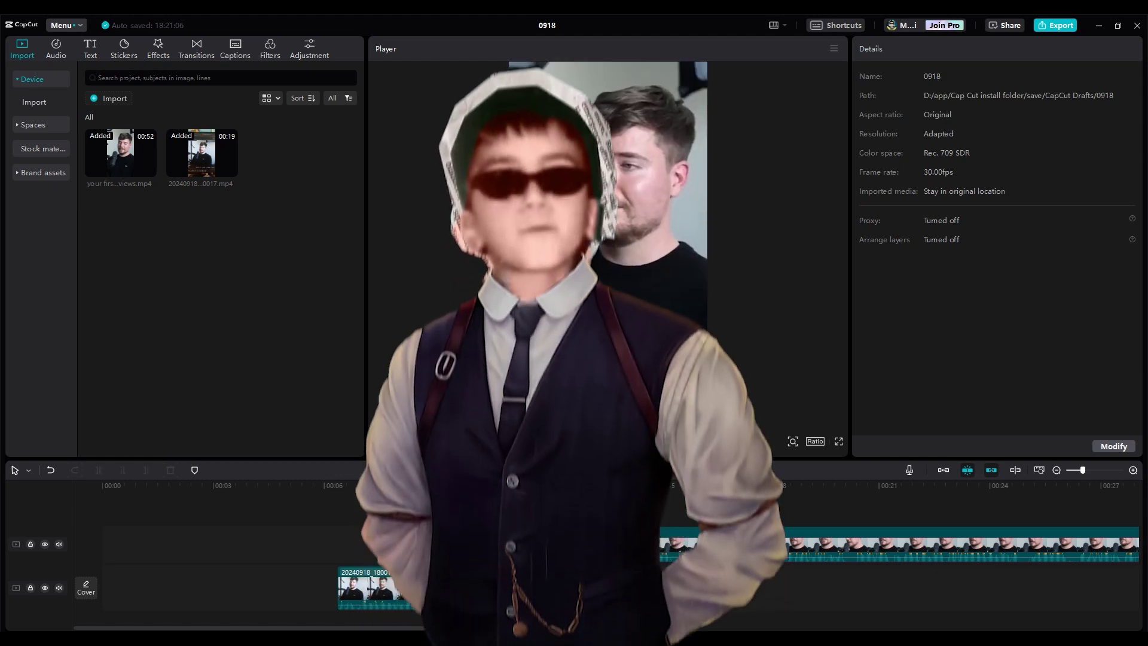
{"action": "left_click", "coordinate": [340, 599]}
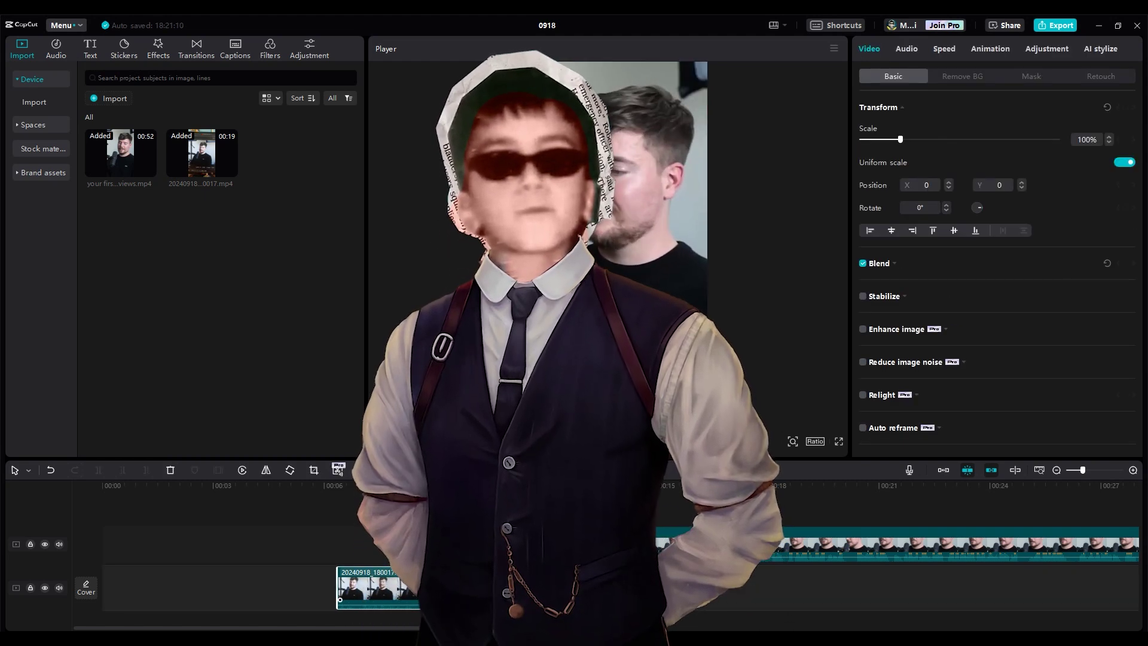
{"action": "key", "text": "space"}
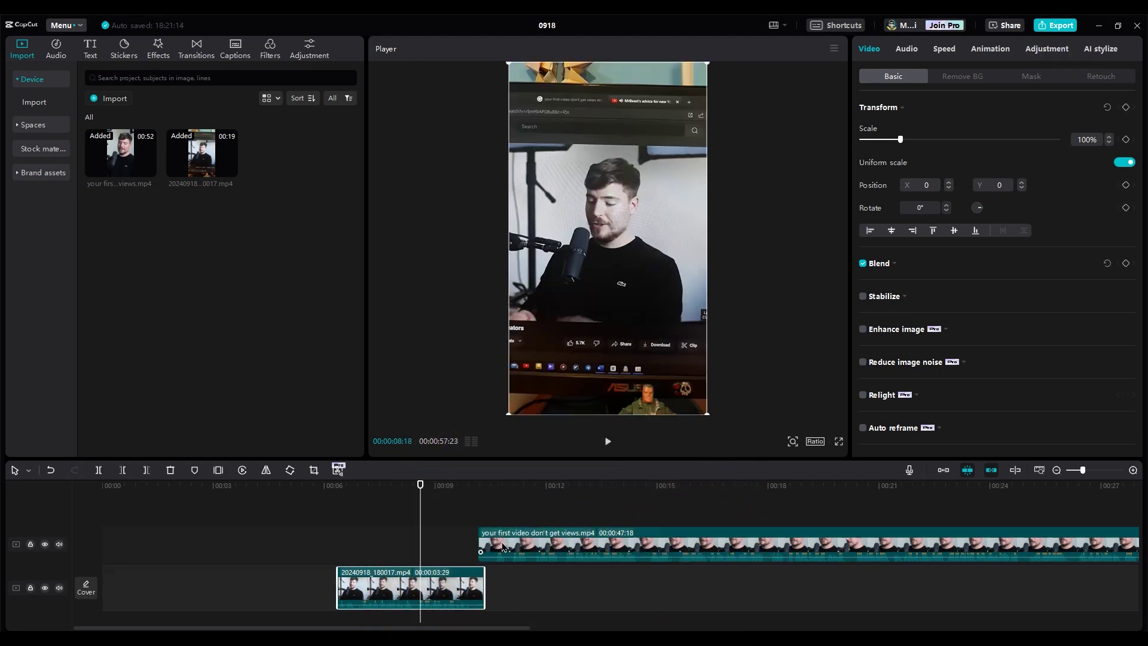
Step: Extract the podcast audio onto its own track and extend it back under the phone clip
{"action": "scroll", "coordinate": [507, 538], "scroll_direction": "down", "scroll_amount": 1}
{"action": "right_click", "coordinate": [507, 534]}
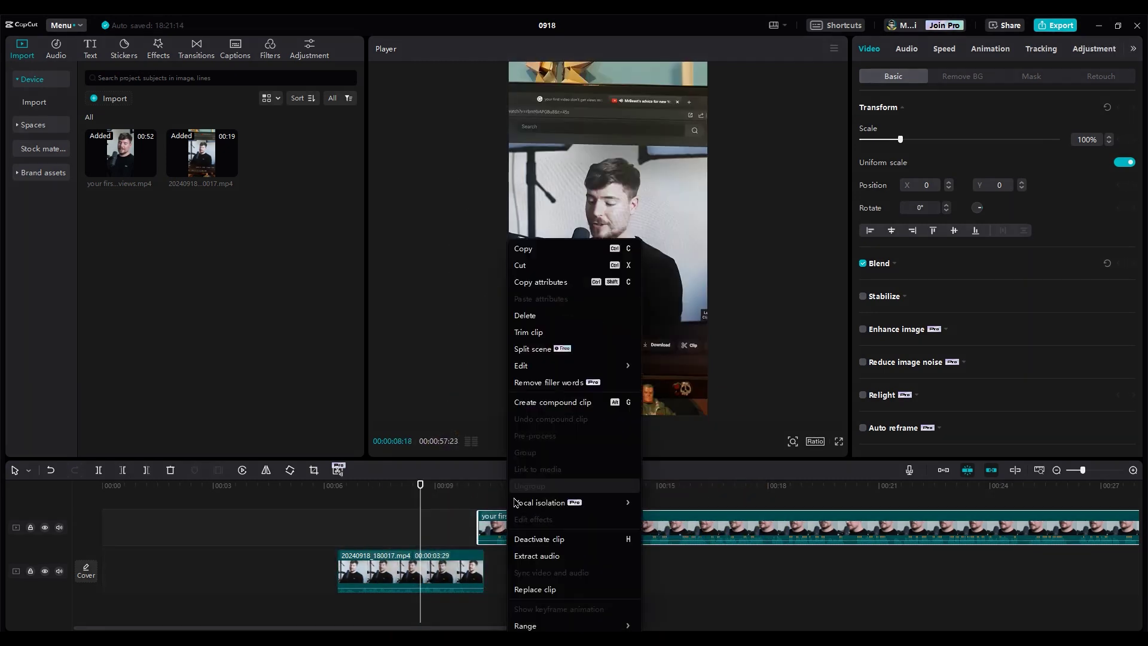
{"action": "left_click", "coordinate": [551, 565]}
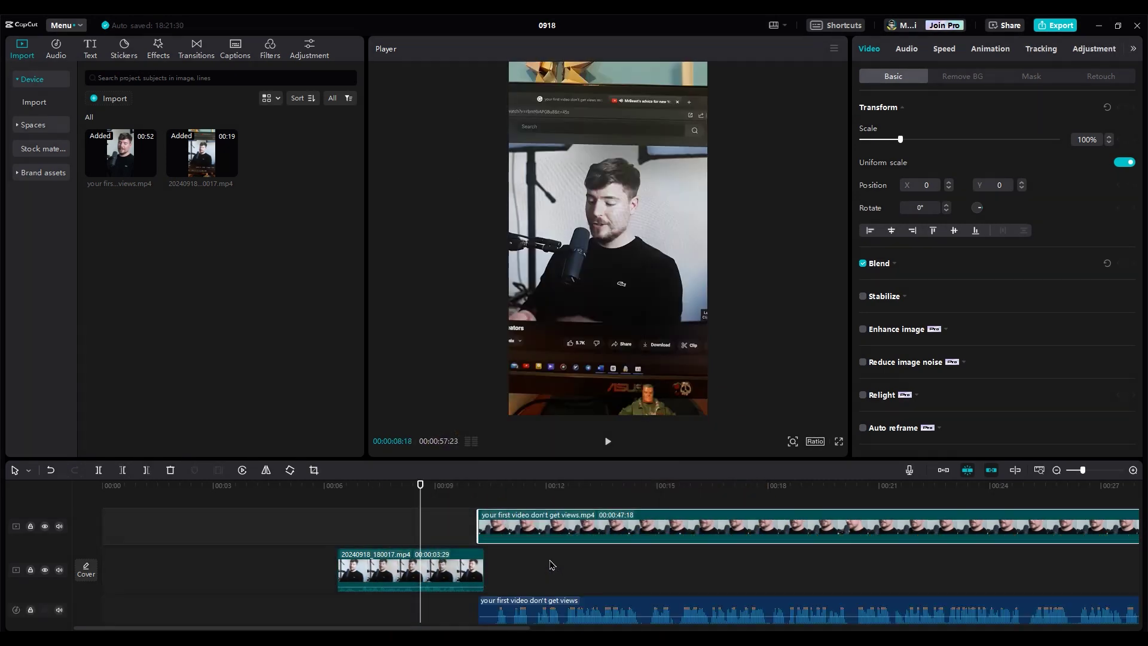
{"action": "scroll", "coordinate": [497, 553], "scroll_direction": "down", "scroll_amount": 1}
{"action": "left_click", "coordinate": [500, 581]}
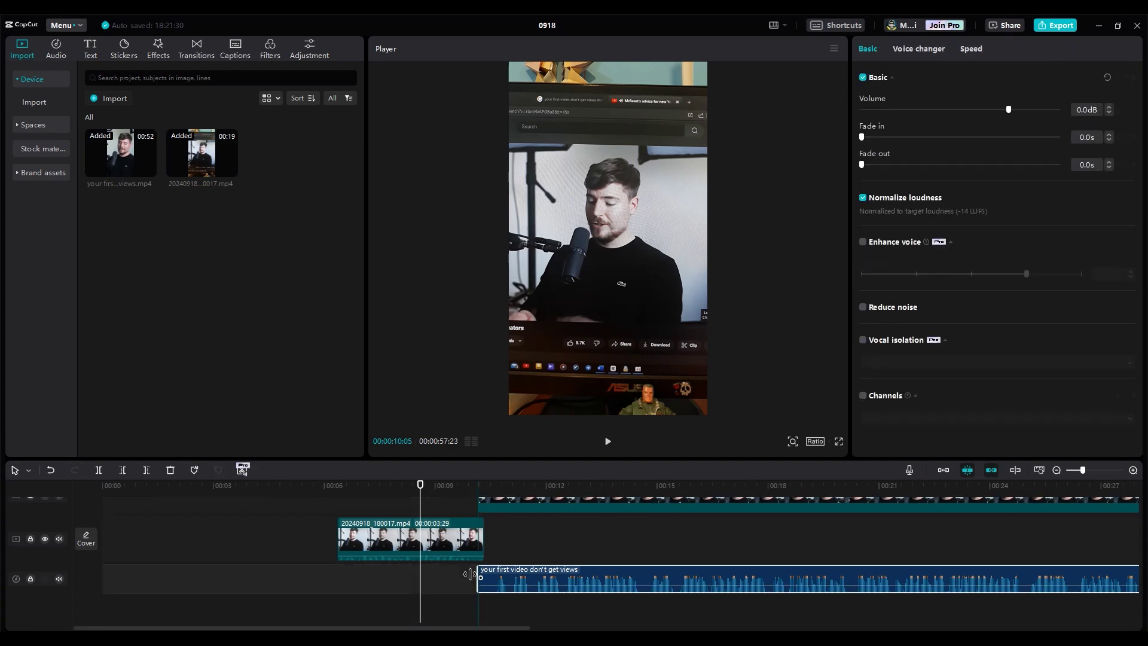
{"action": "left_click_drag", "start_coordinate": [470, 574], "coordinate": [333, 575]}
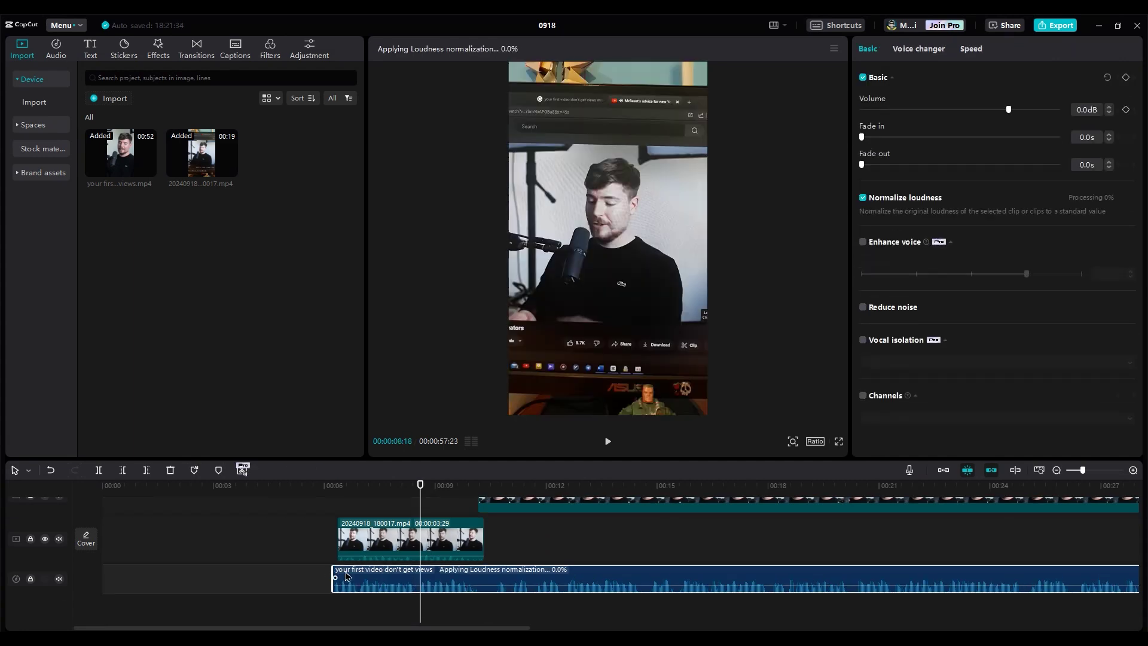
Step: Split the audio where the hook ends and apply the Lo-Fi voice filter to the hook portion
{"action": "left_click", "coordinate": [454, 541]}
{"action": "left_click", "coordinate": [491, 580]}
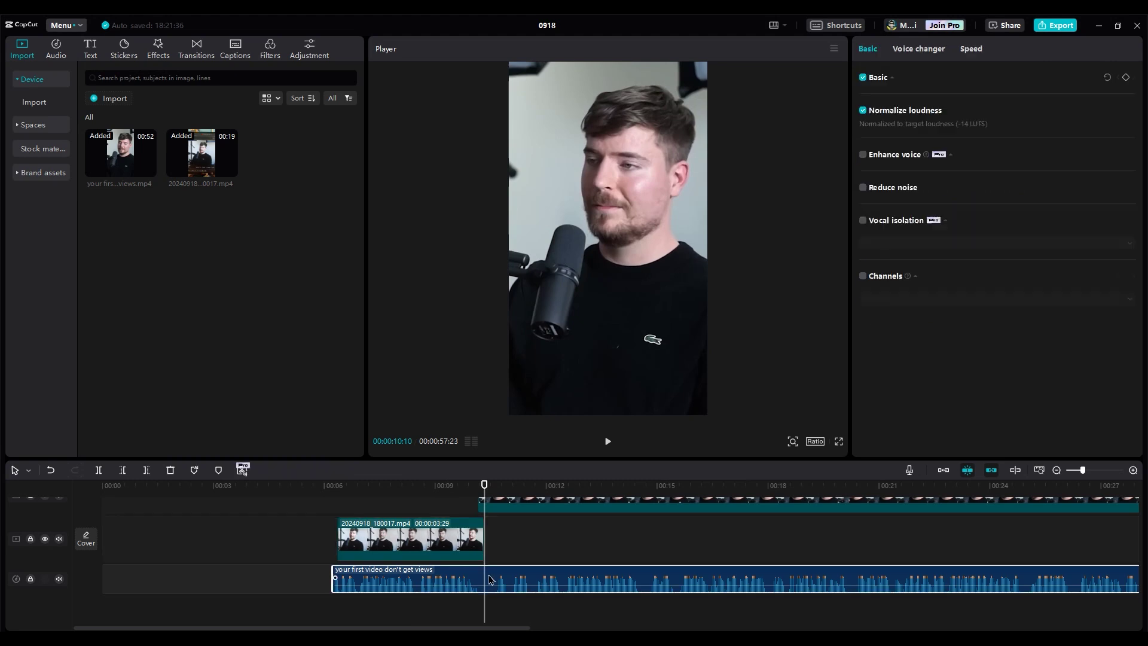
{"action": "key", "text": "ctrl+b"}
{"action": "left_click", "coordinate": [438, 580]}
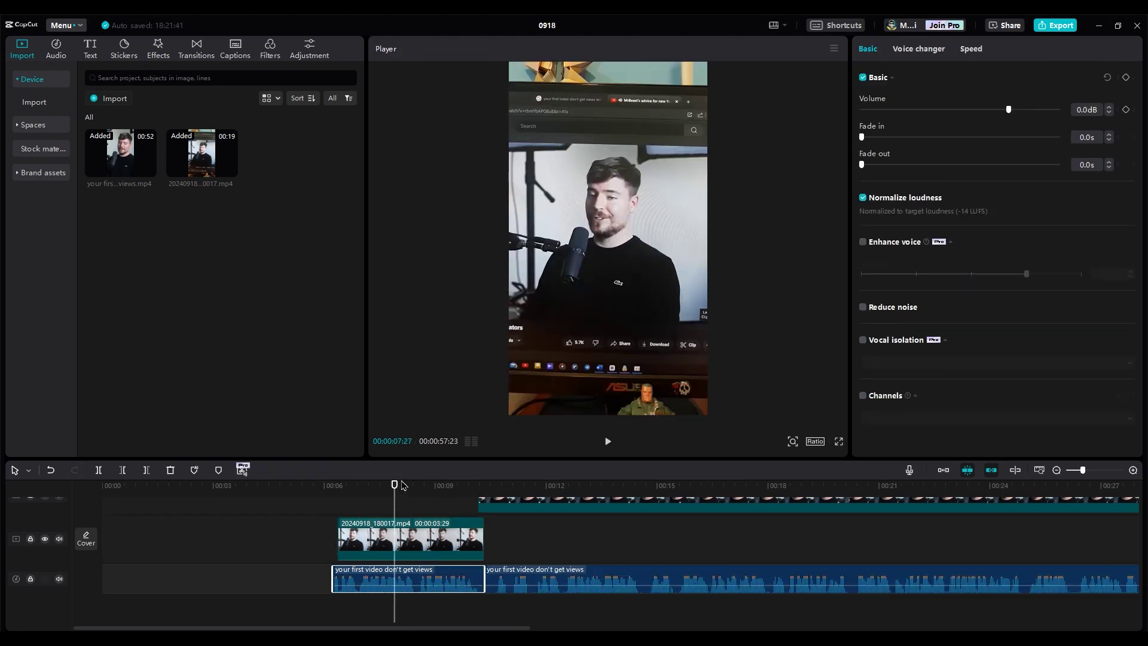
{"action": "left_click", "coordinate": [920, 48]}
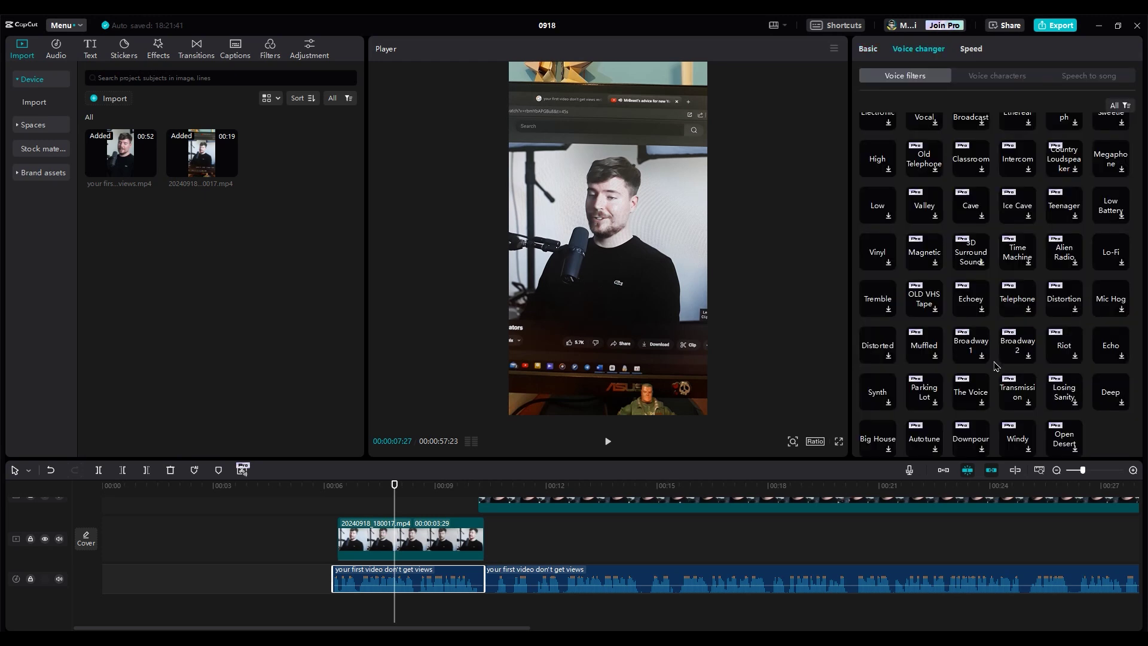
{"action": "left_click", "coordinate": [1121, 259]}
{"action": "left_click", "coordinate": [389, 608]}
{"action": "key", "text": "space"}
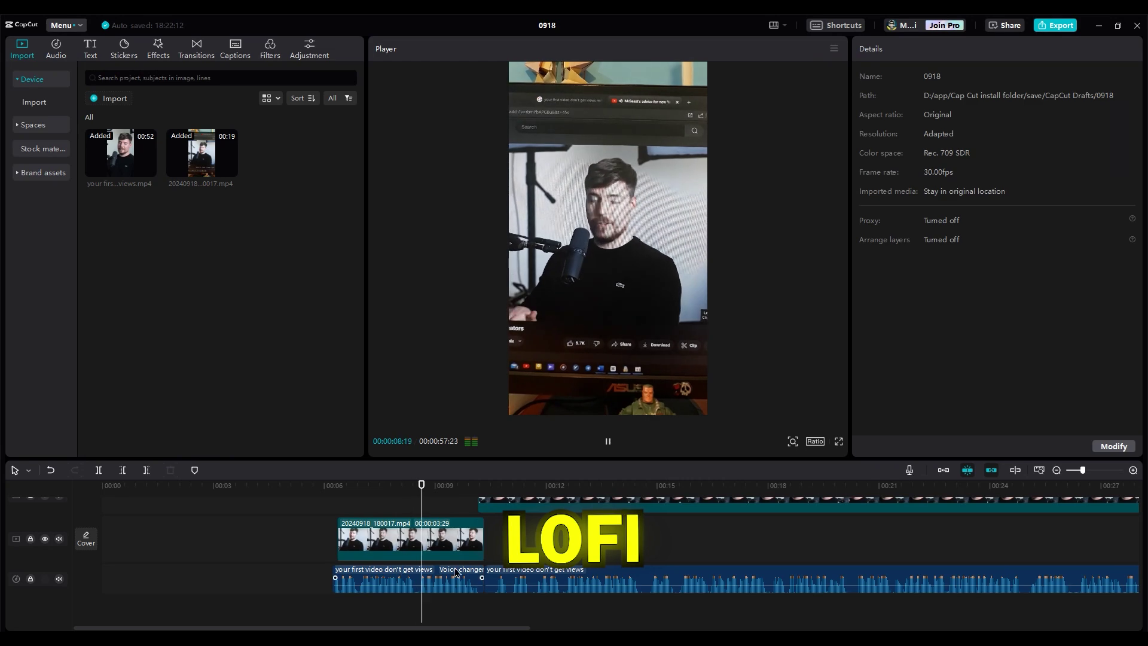